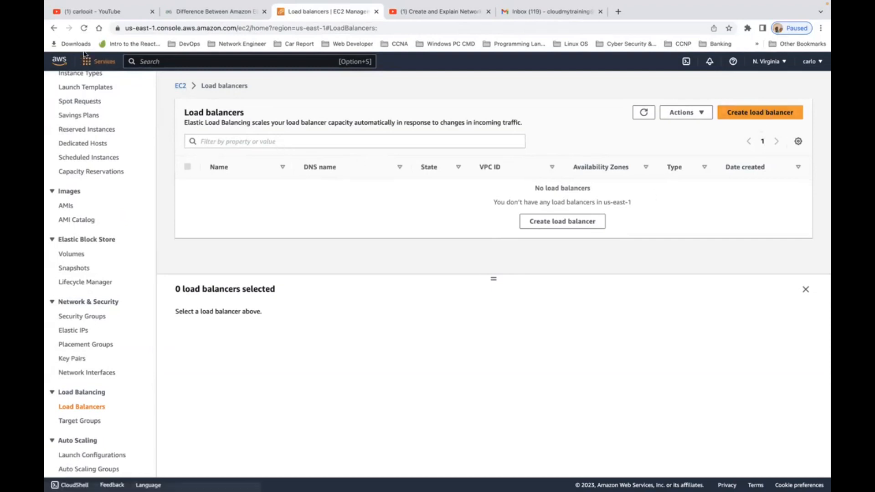
# Reload the load balancers page and open the list of running EC2 instances
pyautogui.click(84, 27)
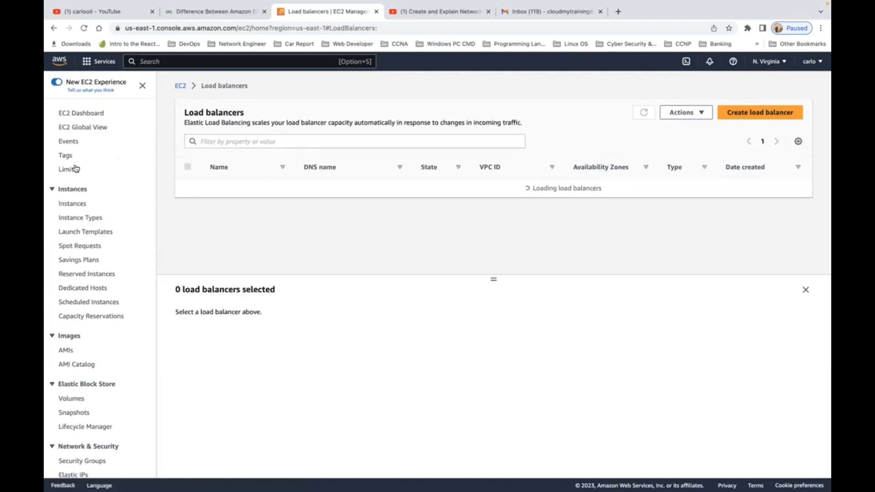
pyautogui.click(76, 206)
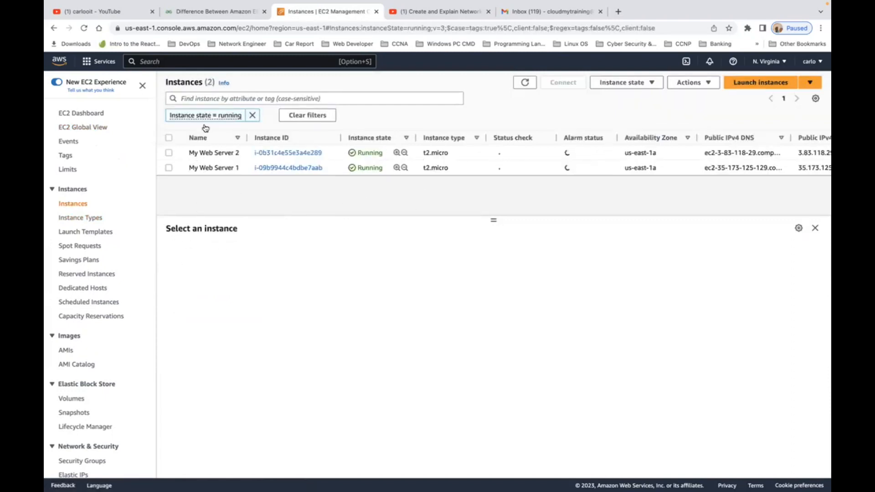
# Start creating a new load balancer of the Application Load Balancer type
pyautogui.scroll(-4, 91, 380)
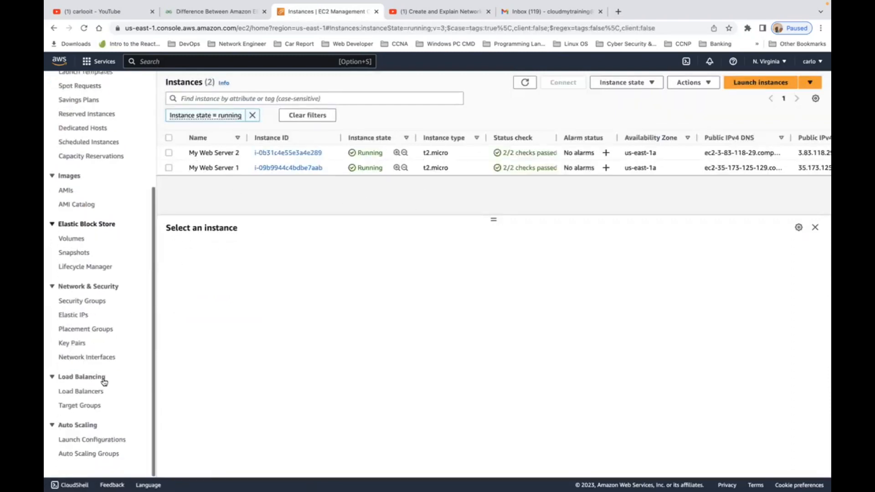
pyautogui.click(81, 391)
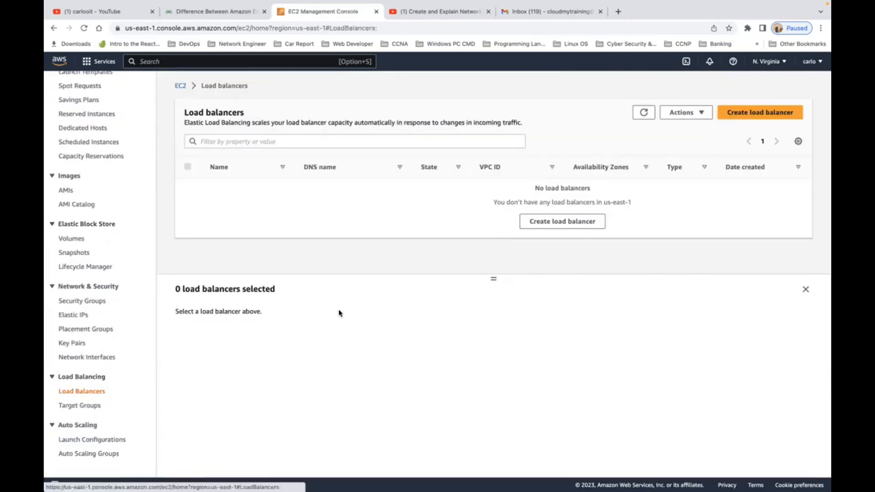
pyautogui.click(595, 222)
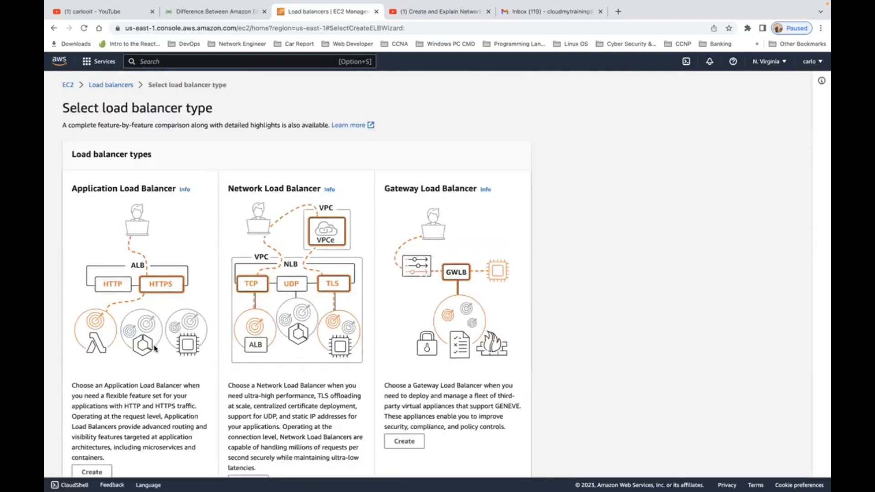
pyautogui.scroll(-6, 155, 348)
pyautogui.click(92, 210)
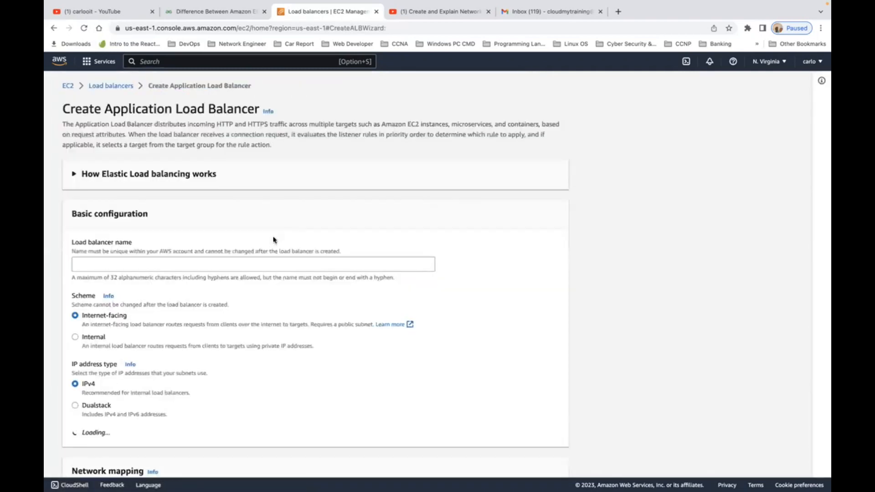
# Name the load balancer ALB-LAB
pyautogui.click(191, 264)
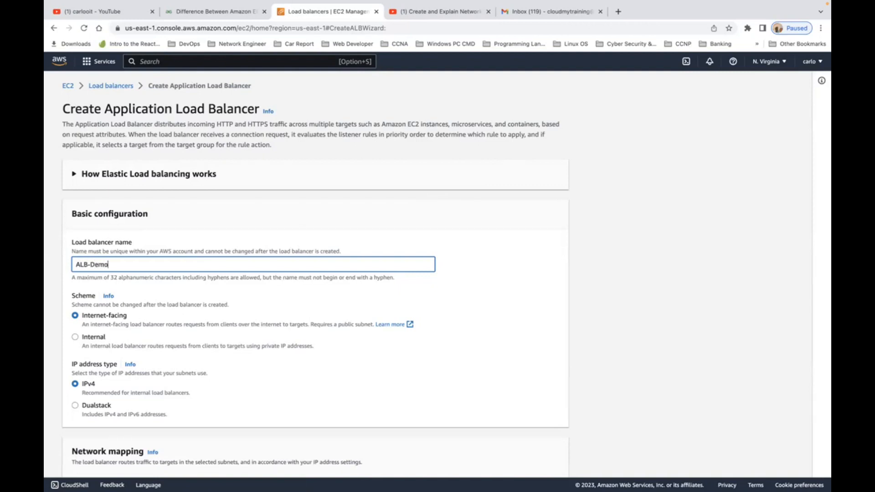
pyautogui.scroll(-5, 314, 274)
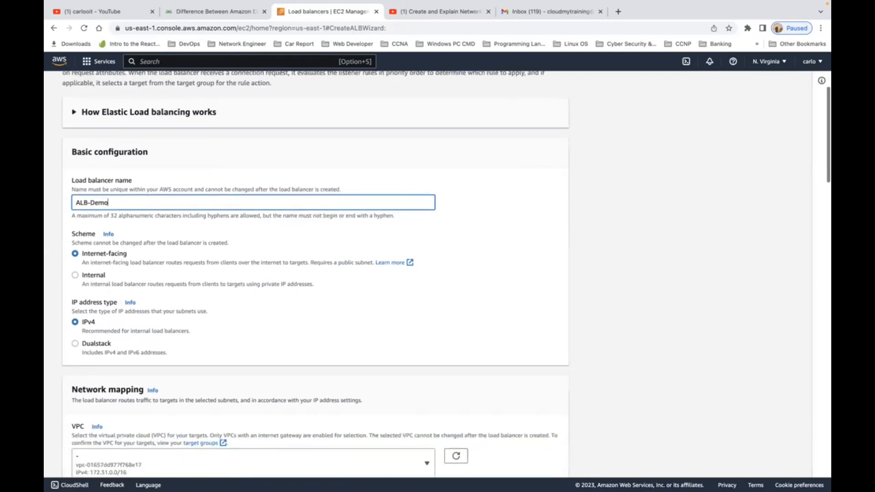
pyautogui.press('BackSpace')
pyautogui.press('BackSpace')
pyautogui.press('BackSpace')
pyautogui.press('BackSpace')
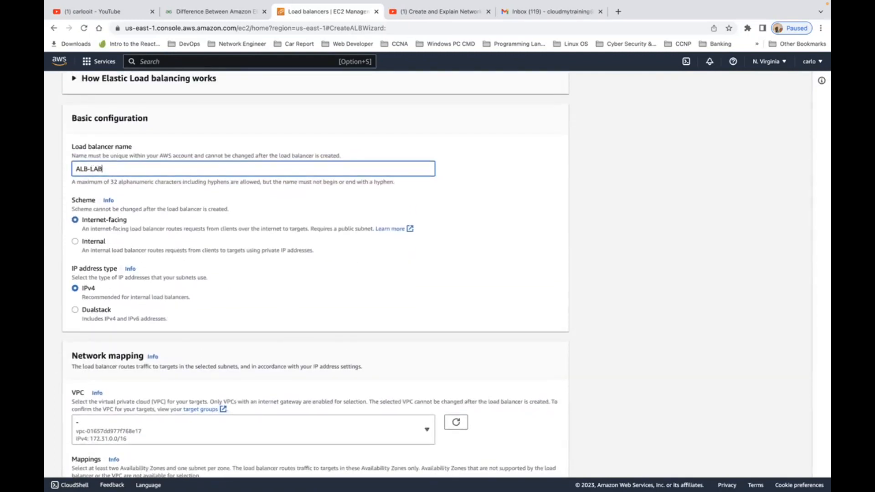
# Map the load balancer to the us-east-1a and us-east-1f availability zones
pyautogui.scroll(-2, 204, 300)
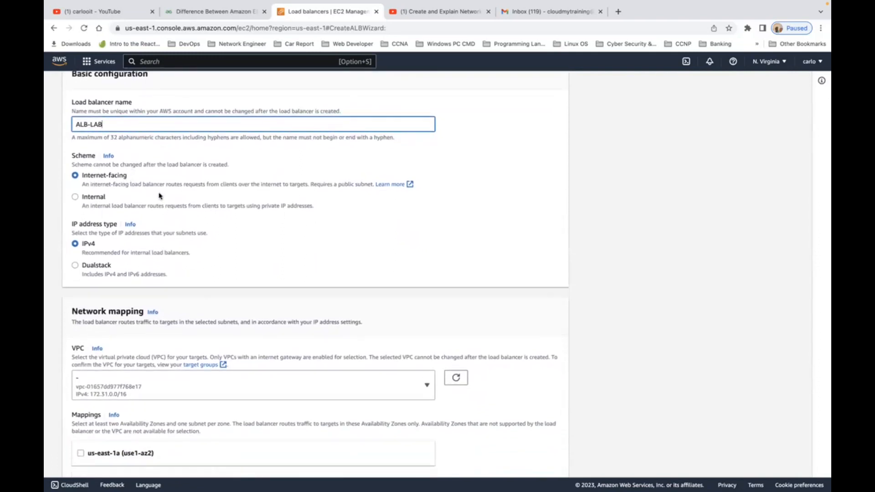
pyautogui.scroll(-5, 160, 196)
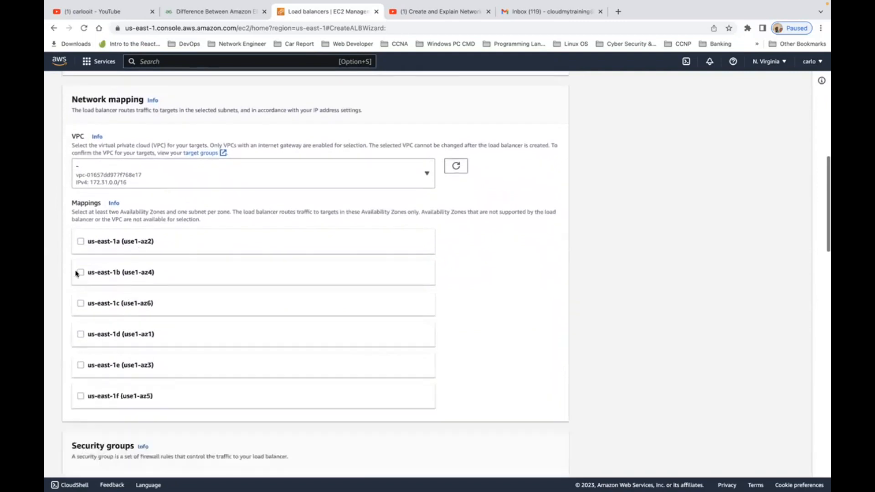
pyautogui.click(81, 242)
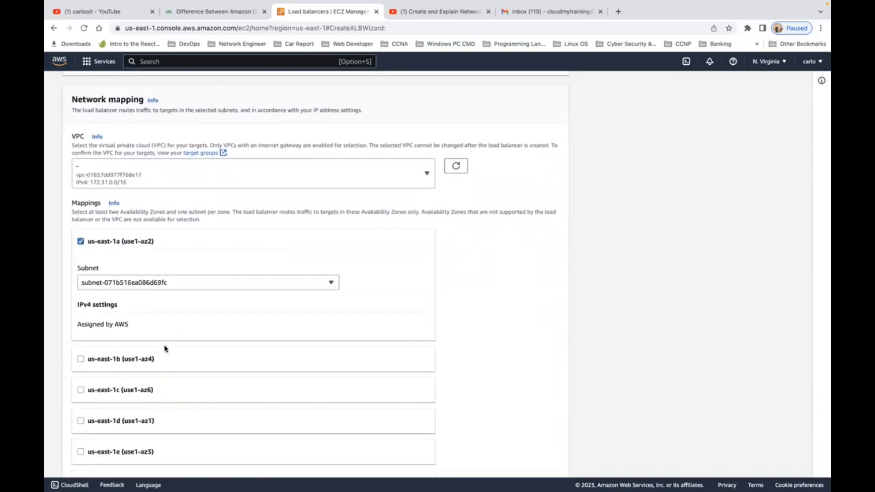
pyautogui.scroll(-2, 164, 349)
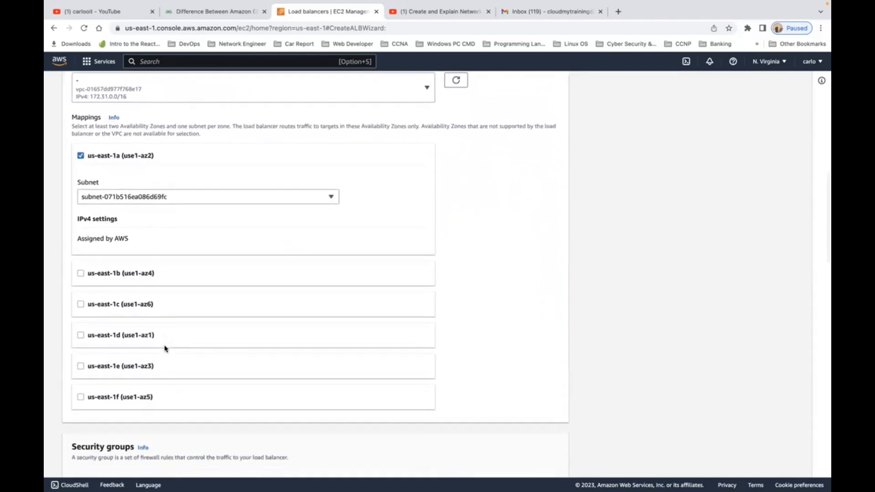
pyautogui.click(98, 395)
# Assign the My-sg-loadBalancer security group to the load balancer and remove the default security group
pyautogui.scroll(-5, 293, 350)
pyautogui.scroll(-3, 293, 350)
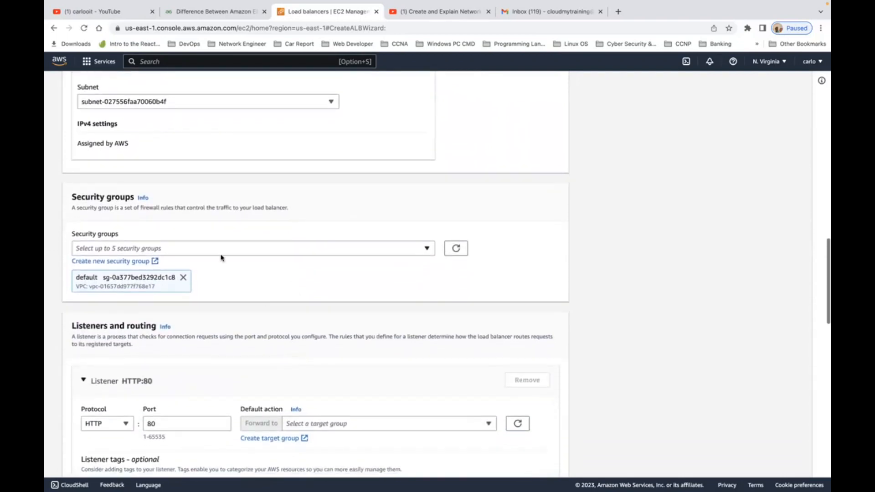
pyautogui.click(427, 249)
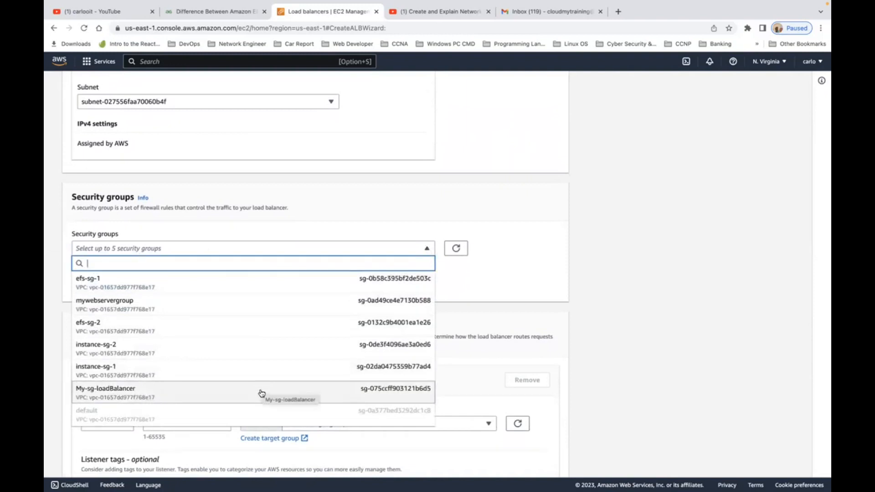
pyautogui.click(262, 393)
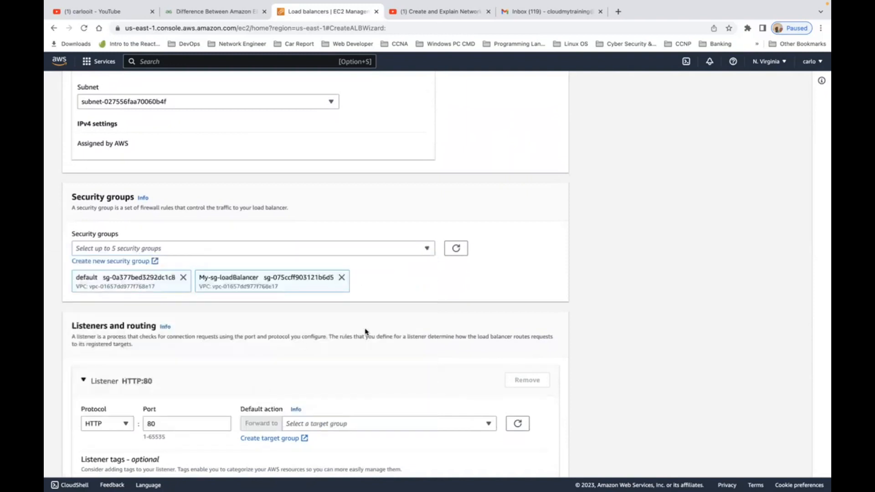
pyautogui.scroll(-1, 366, 332)
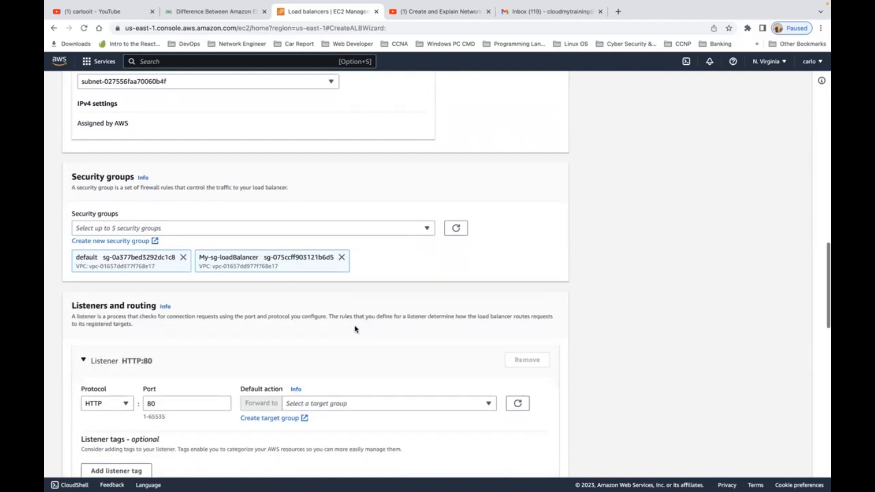
pyautogui.click(183, 258)
# Start creating a new target group for the HTTP:80 listener's default action
pyautogui.scroll(-2, 348, 267)
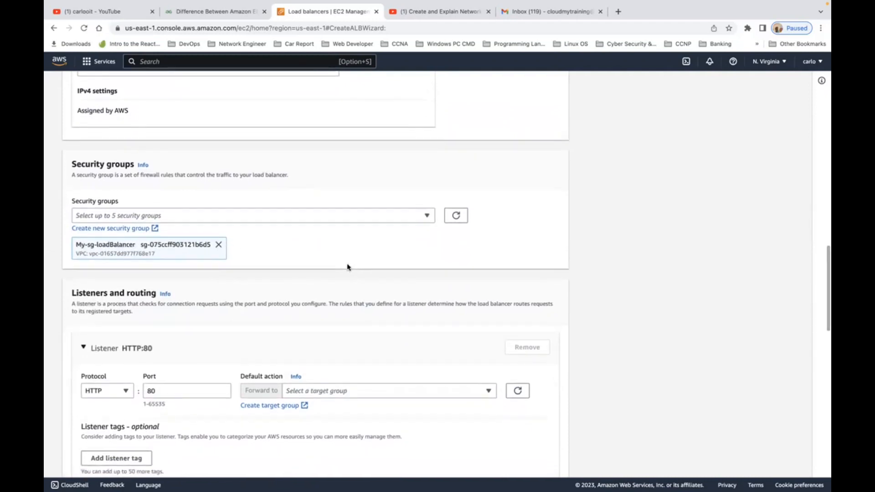
pyautogui.scroll(-3, 348, 268)
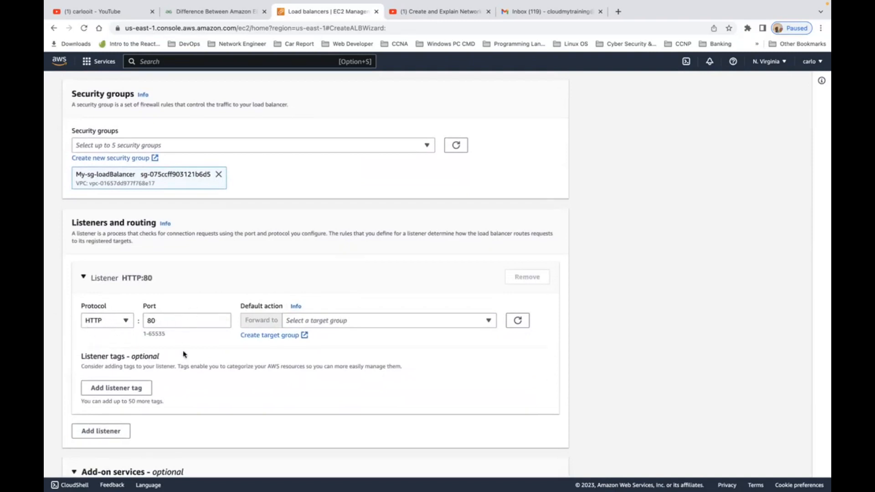
pyautogui.scroll(-4, 212, 353)
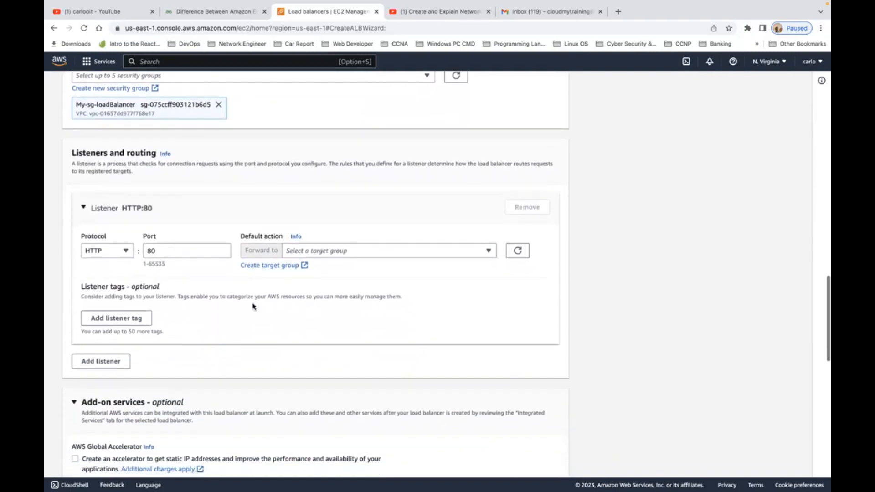
pyautogui.click(278, 267)
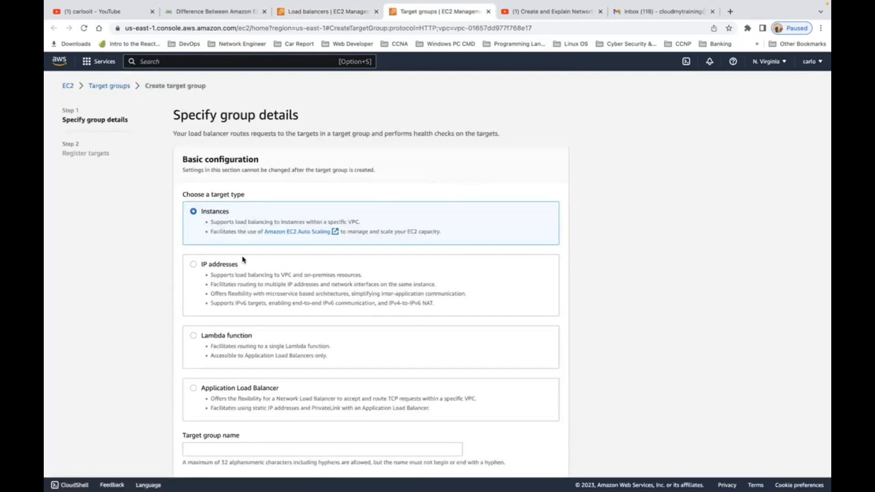
# Name the target group TG-ALB and continue to target registration with the remaining settings at their defaults
pyautogui.scroll(-8, 244, 260)
pyautogui.scroll(4, 273, 200)
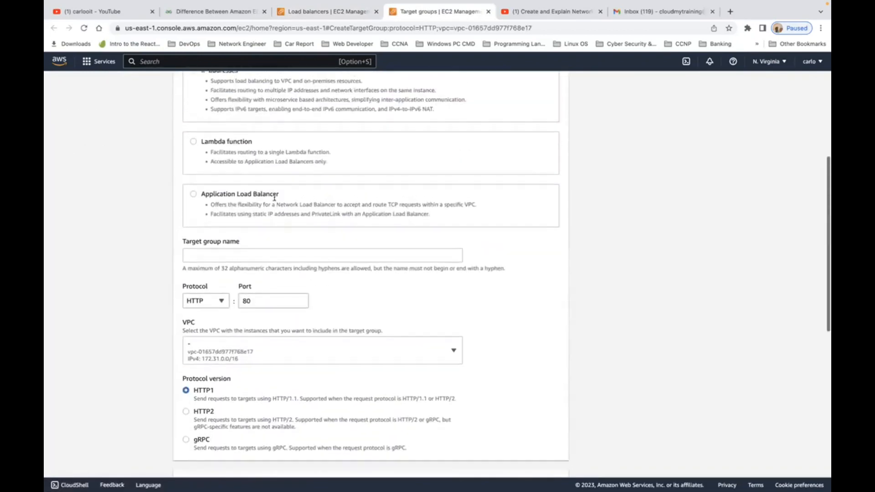
pyautogui.click(249, 263)
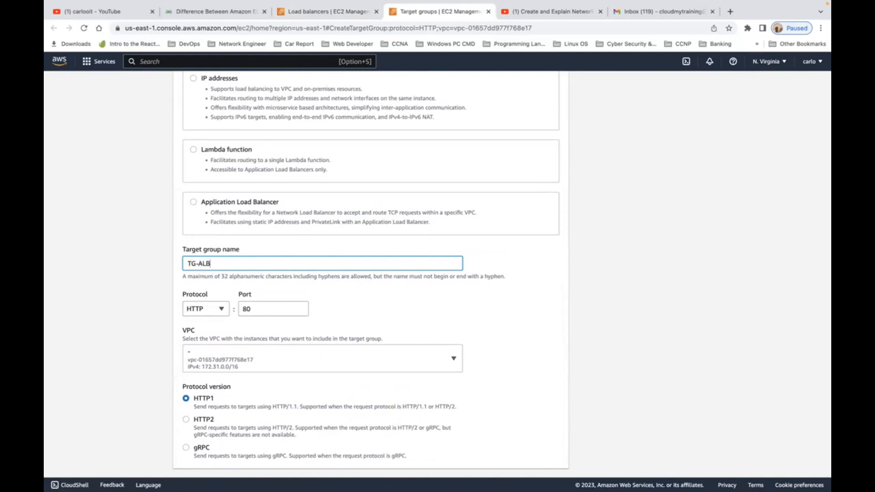
pyautogui.scroll(-3, 332, 289)
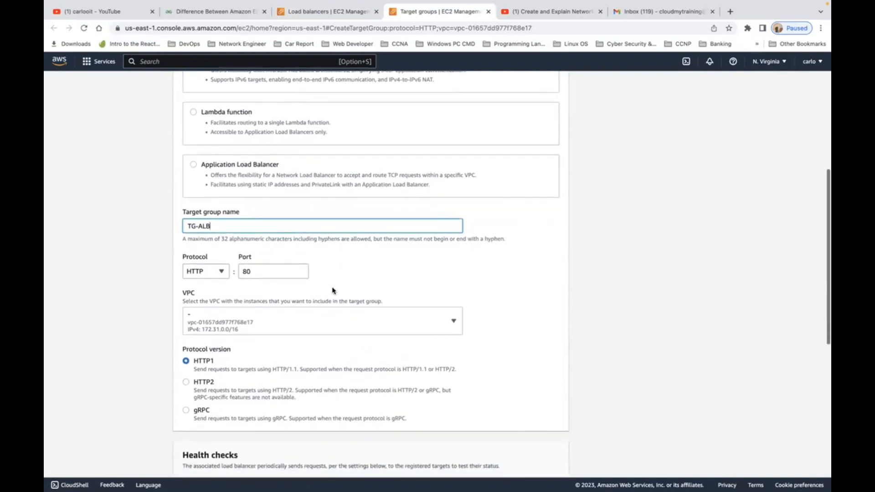
pyautogui.scroll(-6, 332, 288)
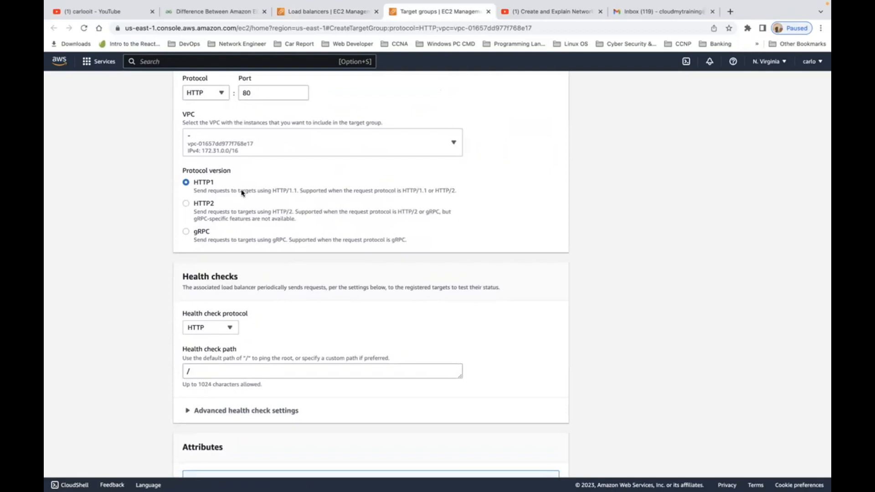
pyautogui.scroll(-5, 243, 192)
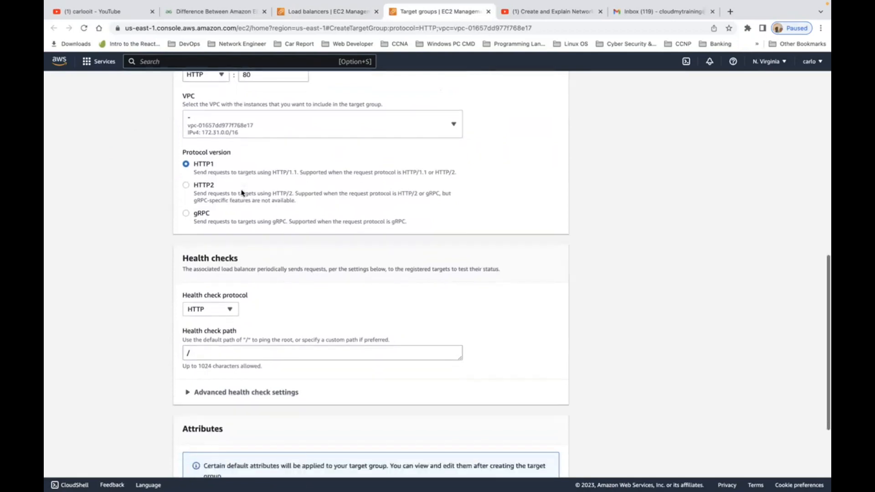
pyautogui.scroll(13, 242, 192)
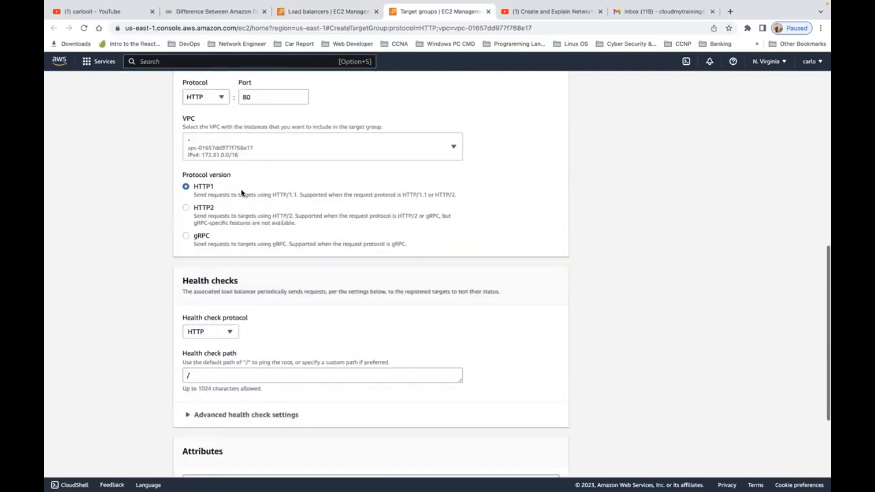
pyautogui.scroll(6, 242, 193)
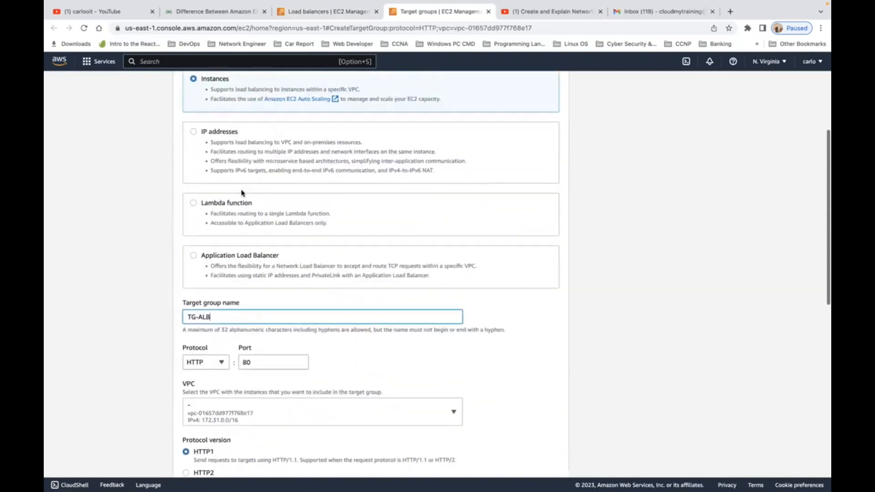
pyautogui.scroll(-20, 242, 194)
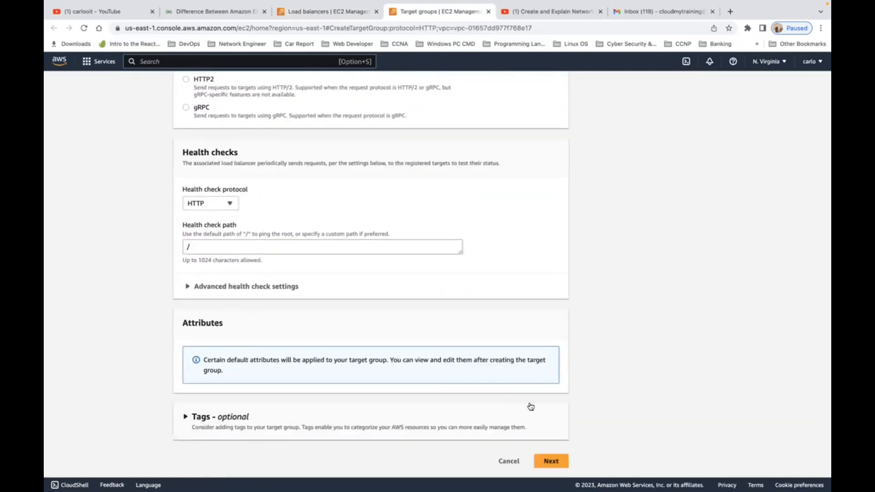
pyautogui.click(560, 466)
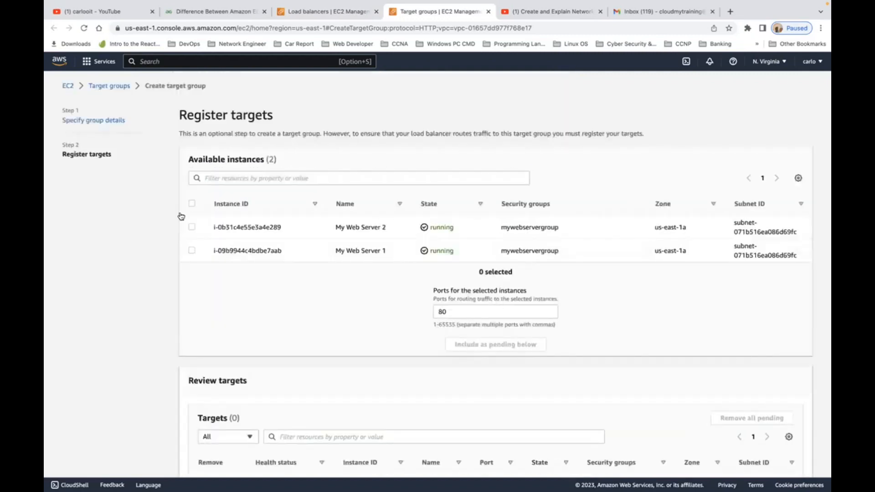
# Select the My Web Server 1 and My Web Server 2 instances and create the target group
pyautogui.click(192, 204)
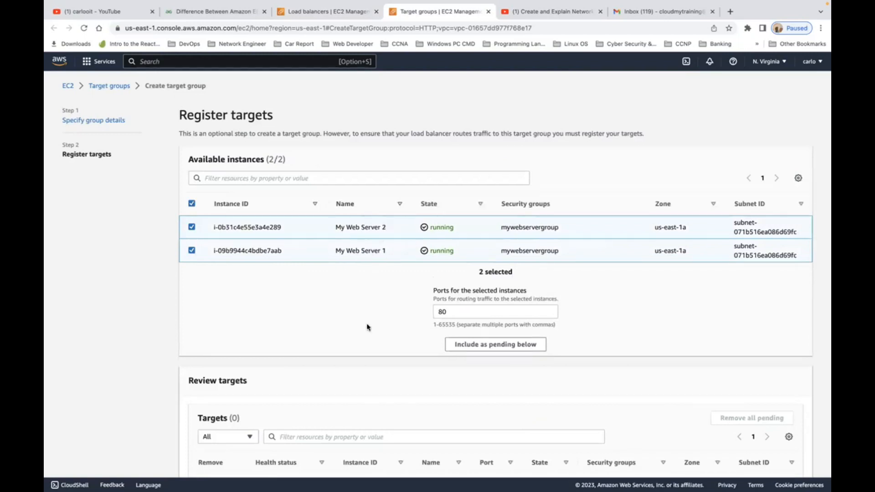
pyautogui.scroll(-2, 368, 328)
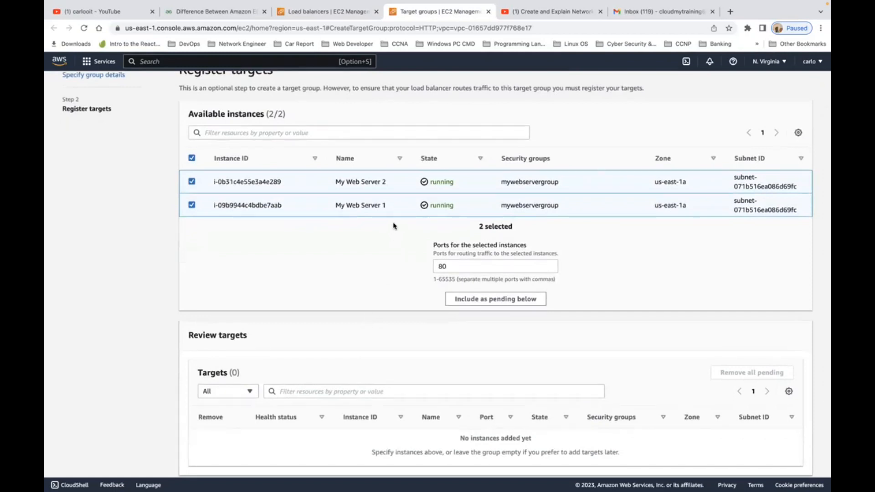
pyautogui.scroll(-1, 394, 226)
pyautogui.click(770, 459)
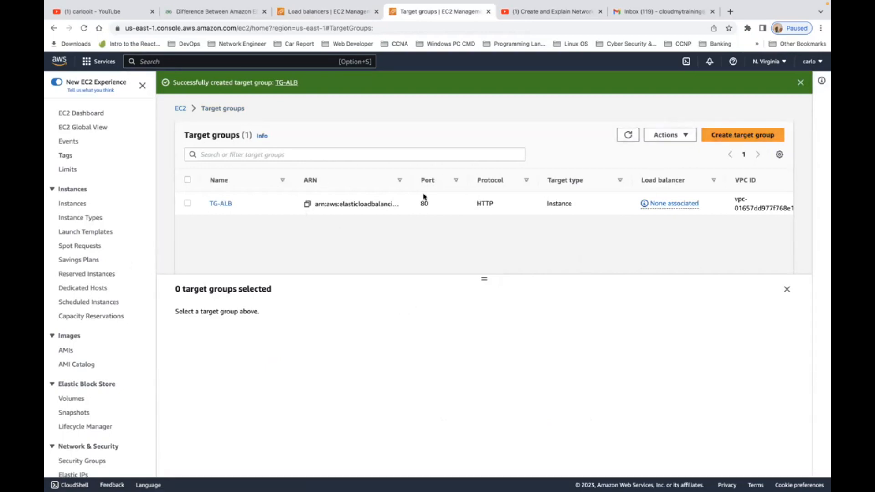
# Refresh the target group list in the load balancer form and forward the HTTP:80 listener to TG-ALB
pyautogui.click(312, 12)
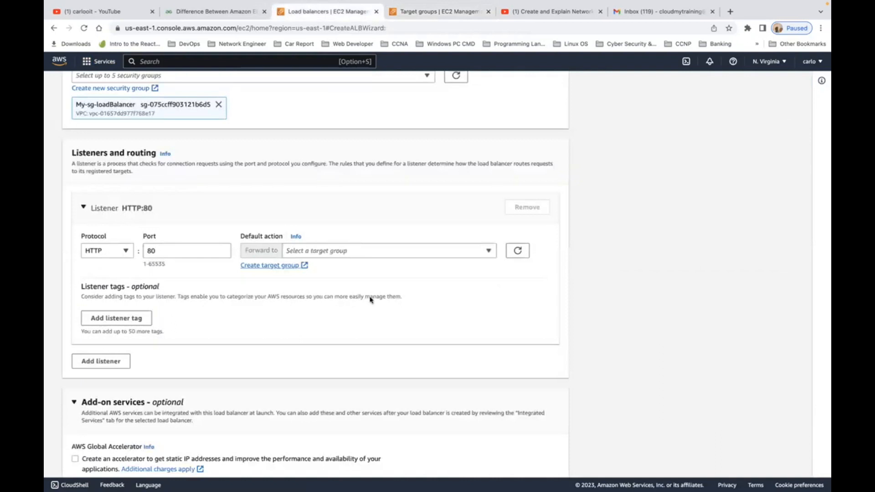
pyautogui.click(518, 254)
pyautogui.click(489, 251)
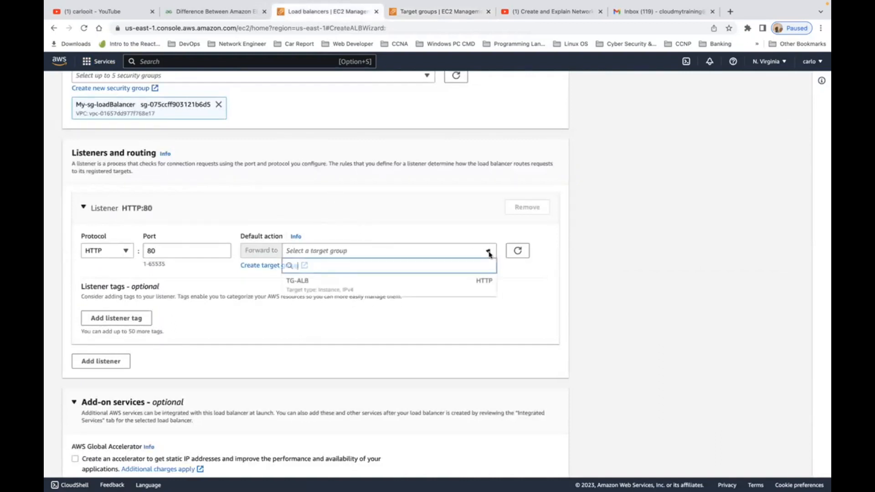
pyautogui.click(465, 287)
# Create the ALB-LAB load balancer with no add-on services or tags, and view it in the load balancer list
pyautogui.scroll(-3, 327, 351)
pyautogui.scroll(-2, 327, 350)
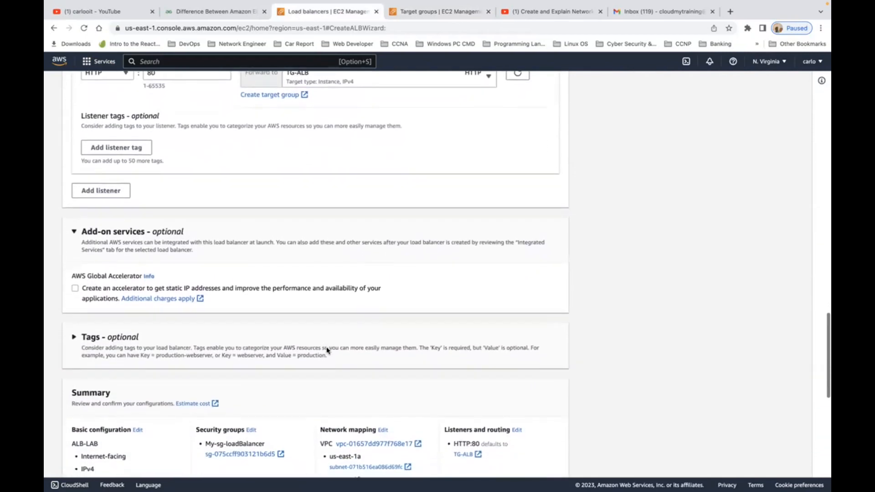
pyautogui.rightClick(327, 350)
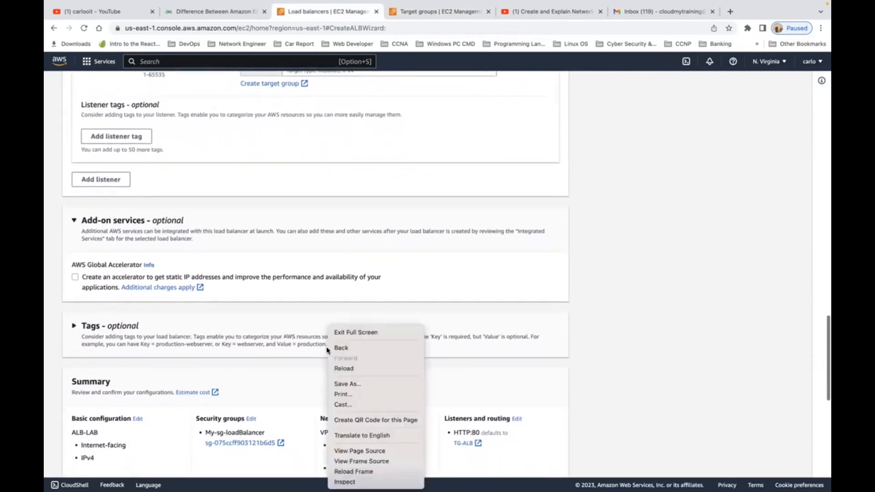
pyautogui.click(614, 286)
pyautogui.scroll(-3, 404, 312)
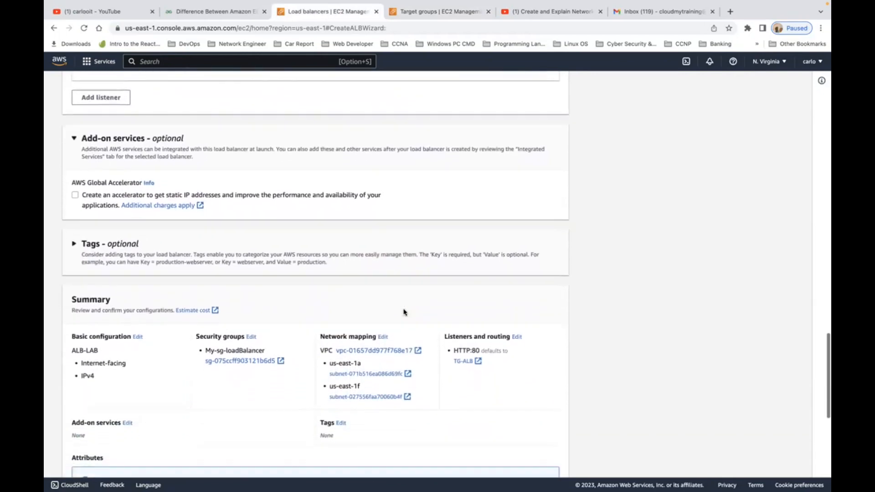
pyautogui.scroll(-5, 404, 312)
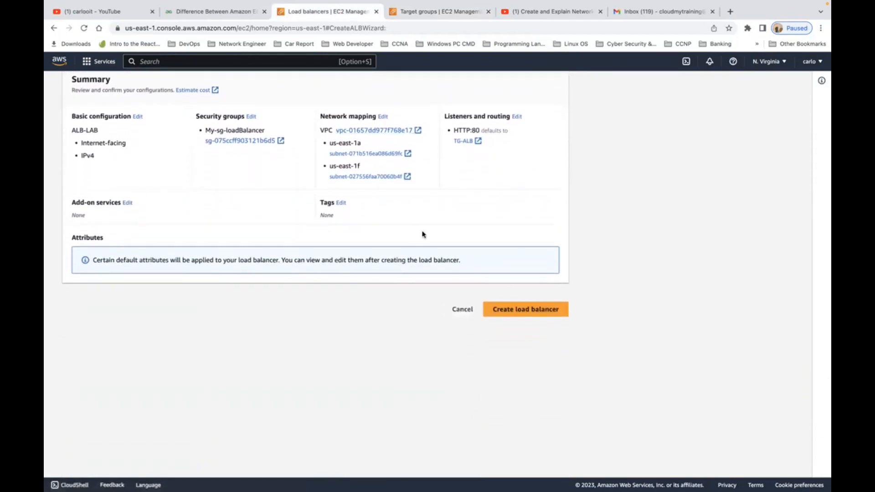
pyautogui.scroll(3, 423, 234)
pyautogui.click(525, 420)
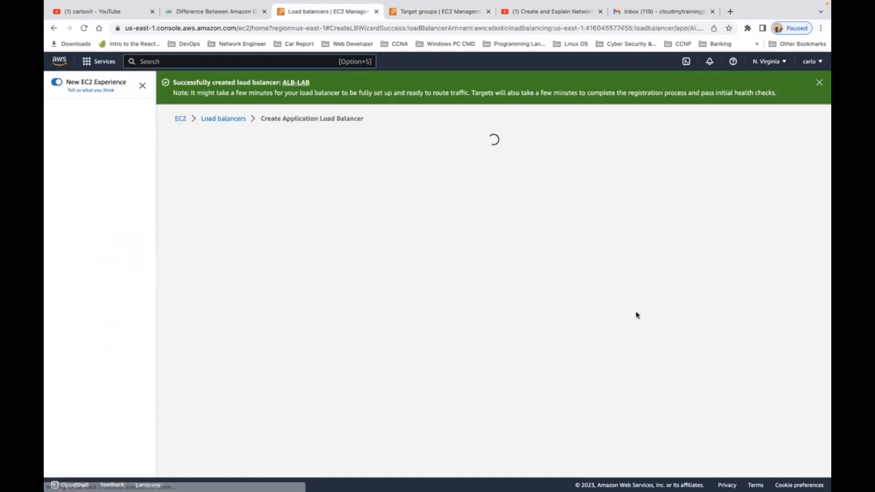
pyautogui.click(515, 252)
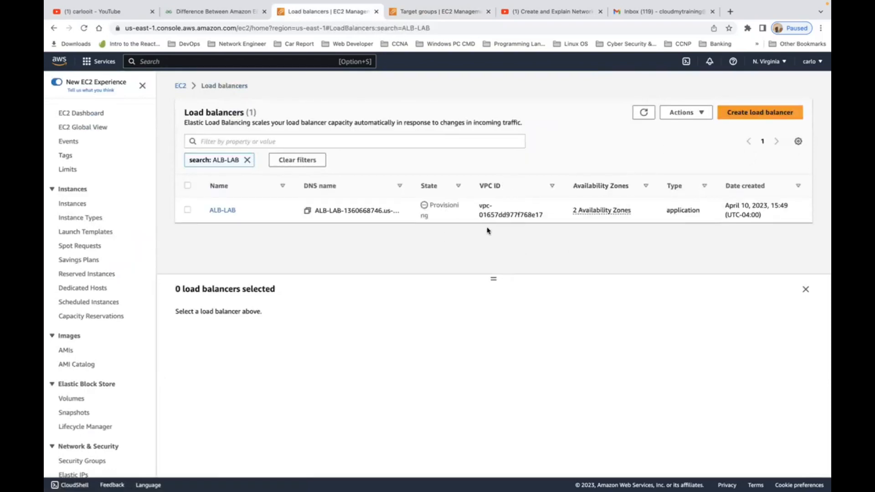
# Start creating a Network Load Balancer and name it NBL-LAB, keeping the internet-facing scheme and IPv4 addressing
pyautogui.click(762, 120)
pyautogui.scroll(-3, 313, 317)
pyautogui.click(254, 223)
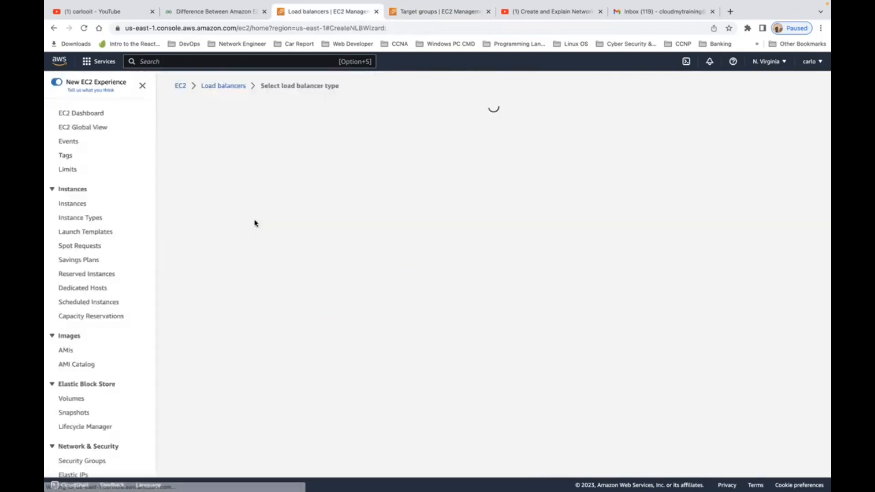
pyautogui.click(204, 269)
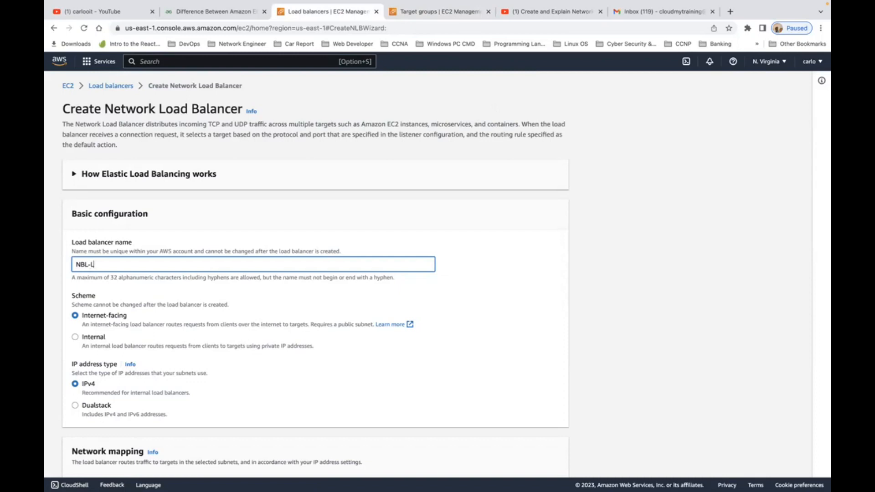
# Map the Network Load Balancer to the us-east-1a and us-east-1d Availability Zones with their default subnets
pyautogui.scroll(-5, 437, 274)
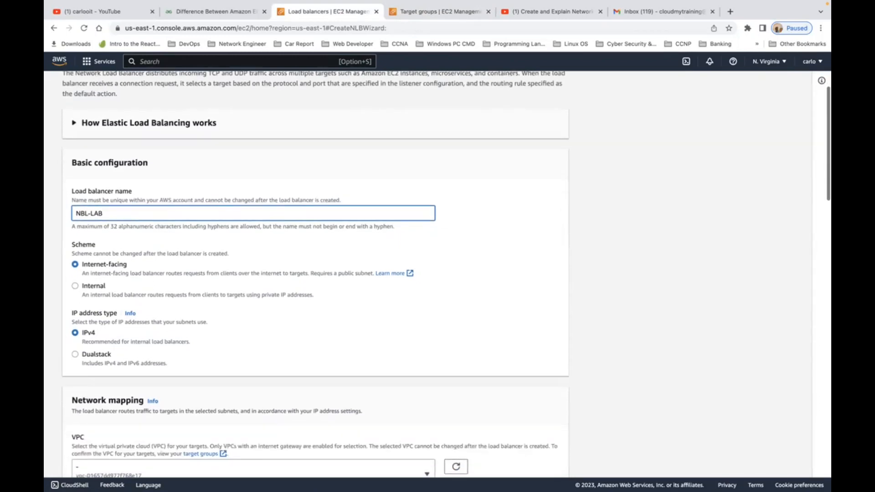
pyautogui.scroll(-1, 314, 273)
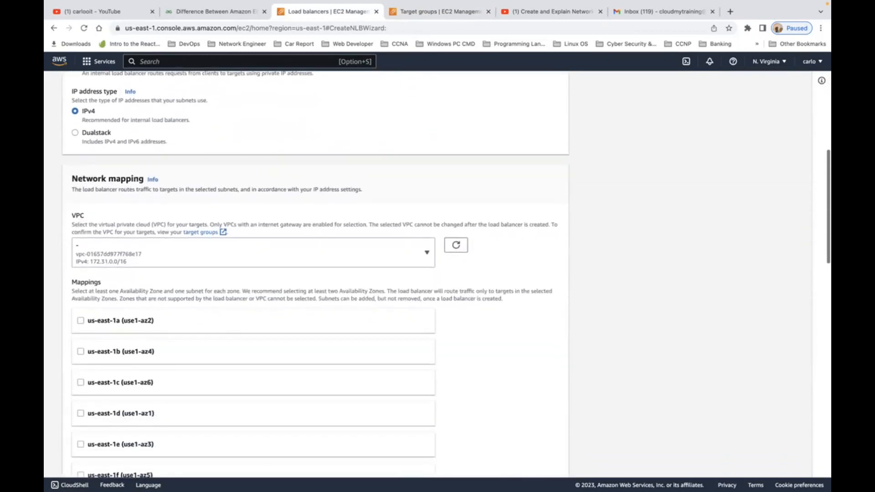
pyautogui.click(81, 324)
pyautogui.scroll(-3, 111, 392)
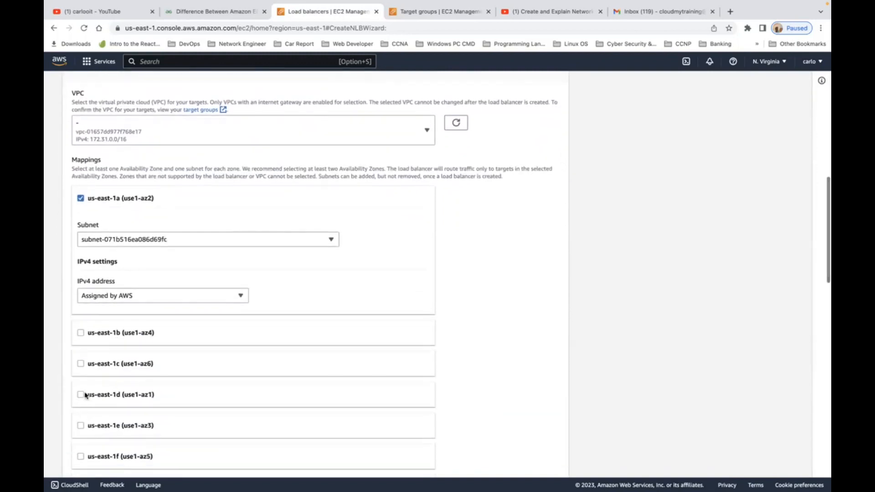
pyautogui.click(84, 395)
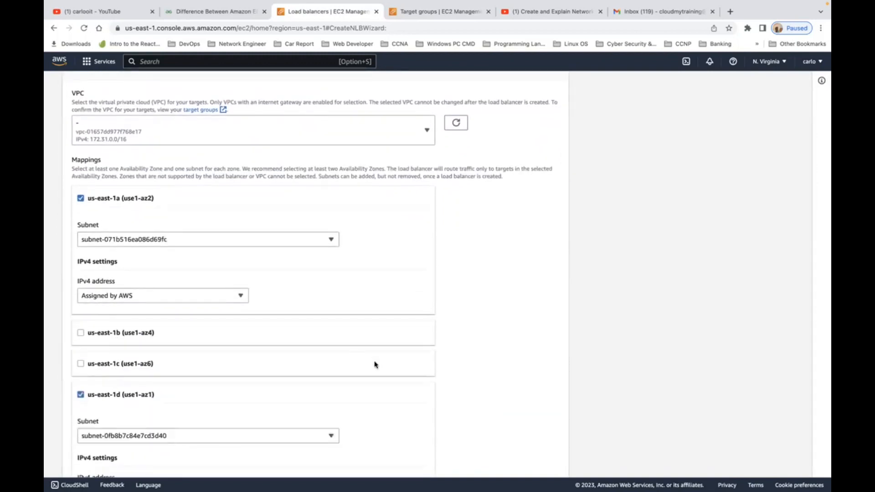
# Start creating a new target group for the TCP:80 listener's default action
pyautogui.scroll(-2, 375, 365)
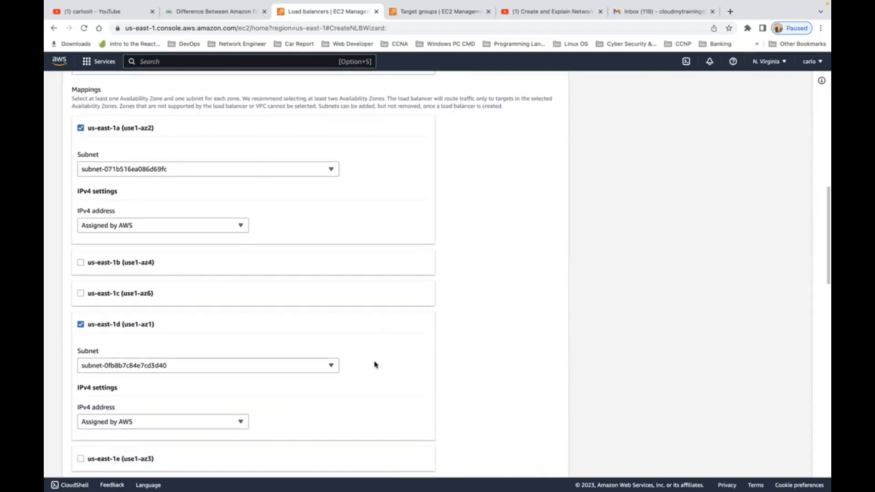
pyautogui.scroll(-10, 376, 364)
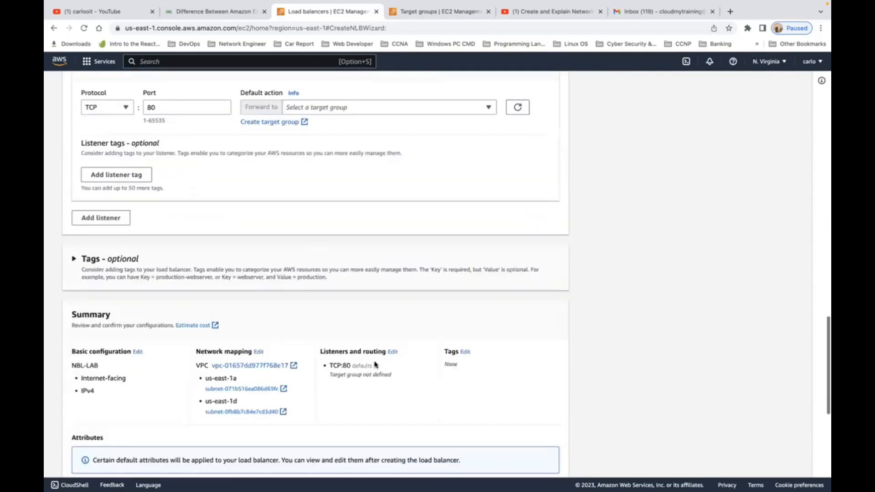
pyautogui.scroll(5, 375, 365)
pyautogui.scroll(1, 375, 364)
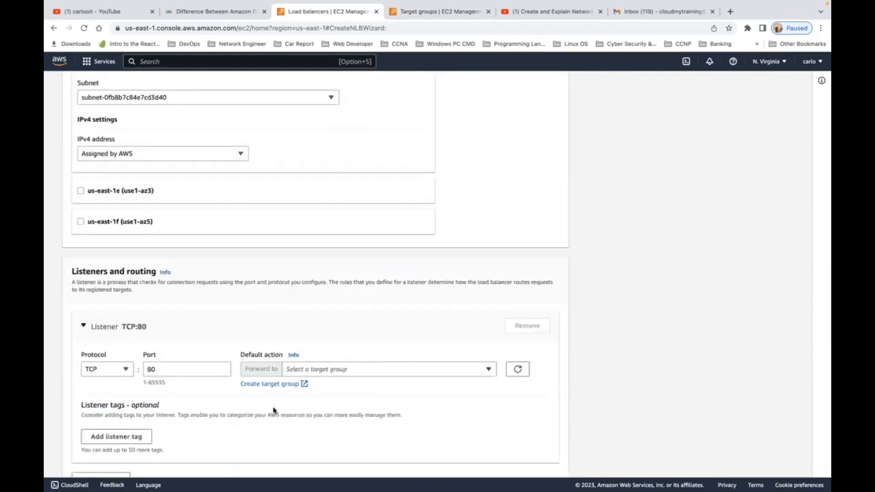
pyautogui.click(272, 384)
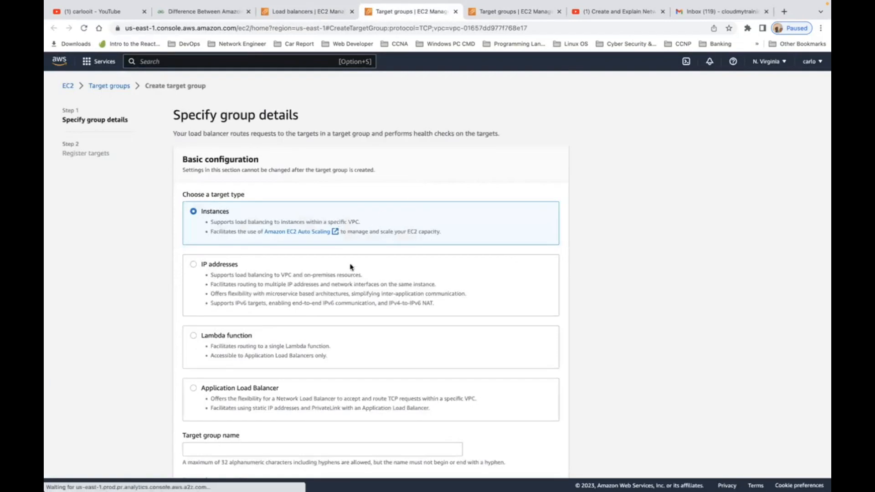
# Name the target group TG-NLB, keep TCP port 80 and the other defaults, and continue to target registration
pyautogui.scroll(-5, 347, 267)
pyautogui.click(331, 191)
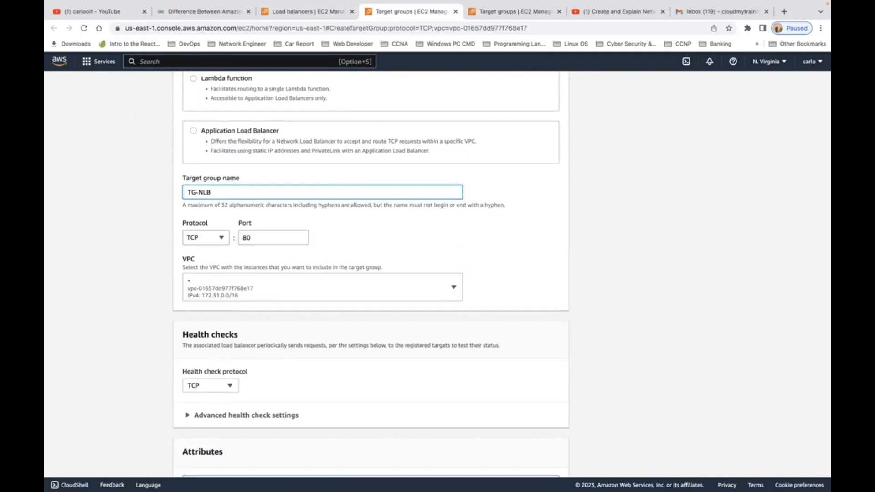
pyautogui.scroll(-3, 371, 274)
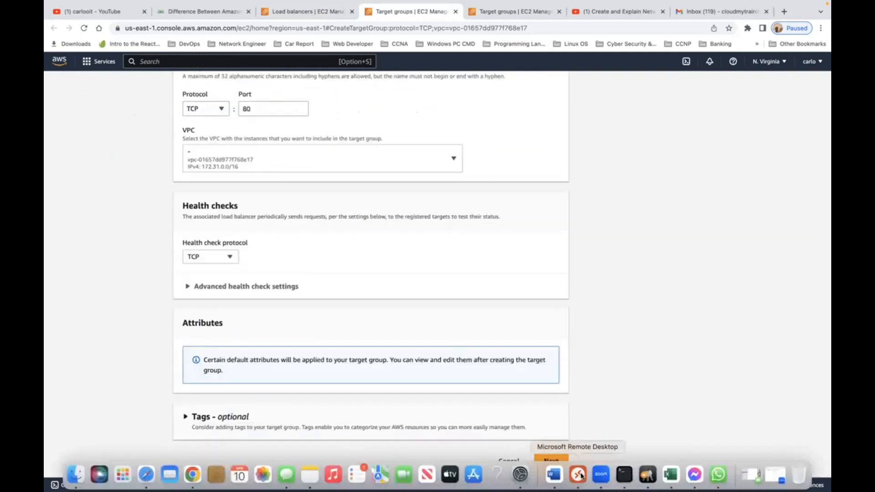
pyautogui.click(551, 462)
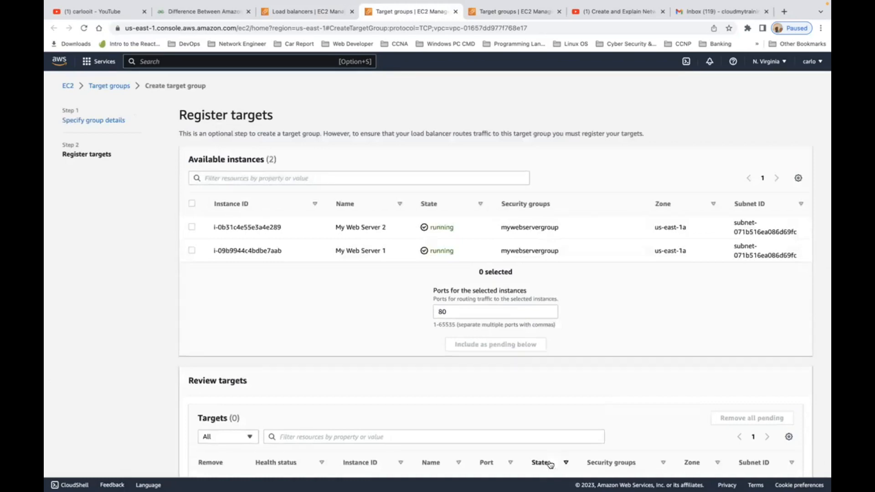
# Select both web server instances on port 80 and create the TG-NLB target group
pyautogui.click(191, 203)
pyautogui.scroll(-3, 537, 245)
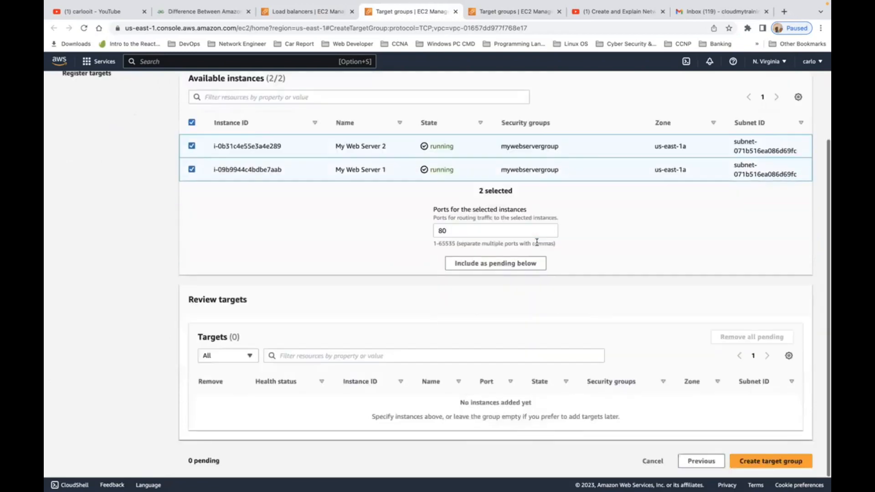
pyautogui.click(769, 462)
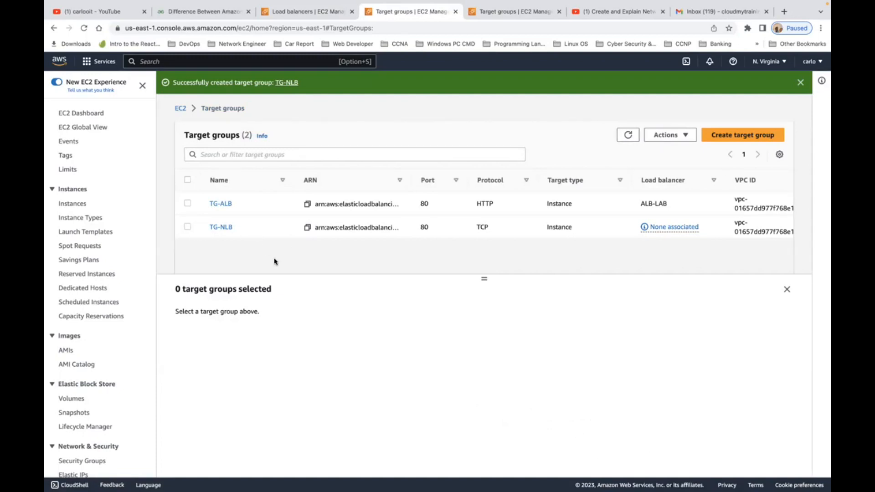
# Examine the TG-NLB target group's details, registered targets and available actions
pyautogui.click(225, 231)
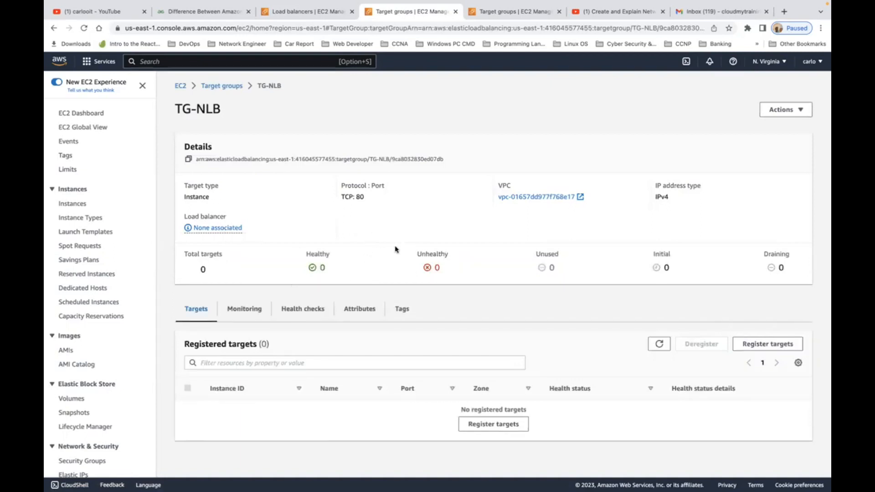
pyautogui.scroll(-3, 397, 250)
pyautogui.scroll(-2, 397, 250)
pyautogui.scroll(5, 397, 250)
pyautogui.click(783, 113)
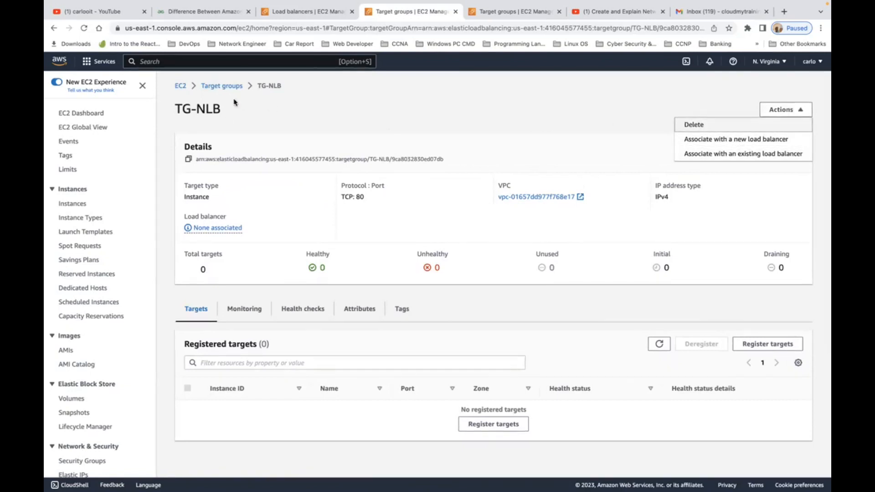
# Return to the Network Load Balancer form and review its basic configuration, network mapping, TCP:80 listener and summary
pyautogui.click(303, 13)
pyautogui.scroll(-5, 364, 222)
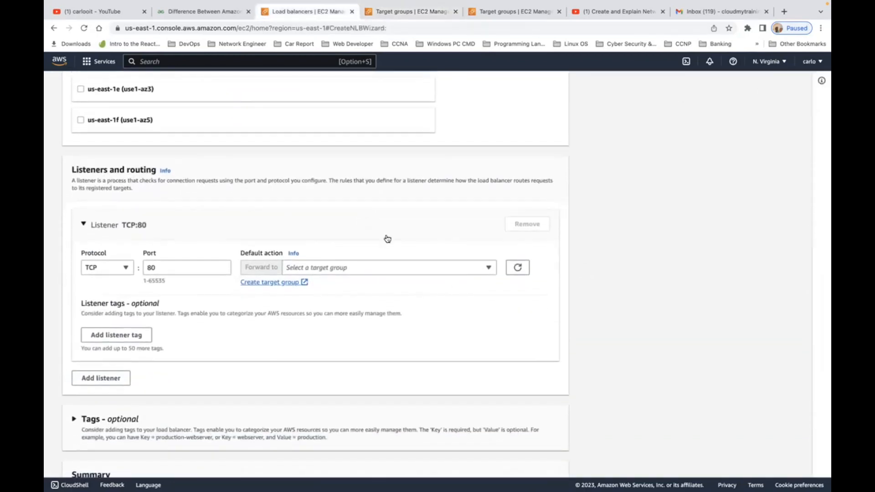
pyautogui.scroll(1, 385, 238)
pyautogui.scroll(-4, 385, 238)
pyautogui.scroll(-3, 385, 239)
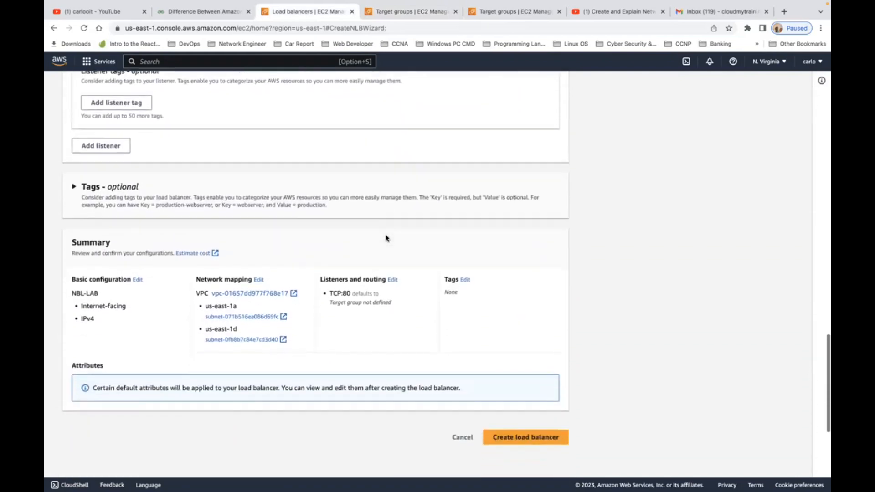
pyautogui.scroll(8, 385, 238)
pyautogui.scroll(6, 386, 238)
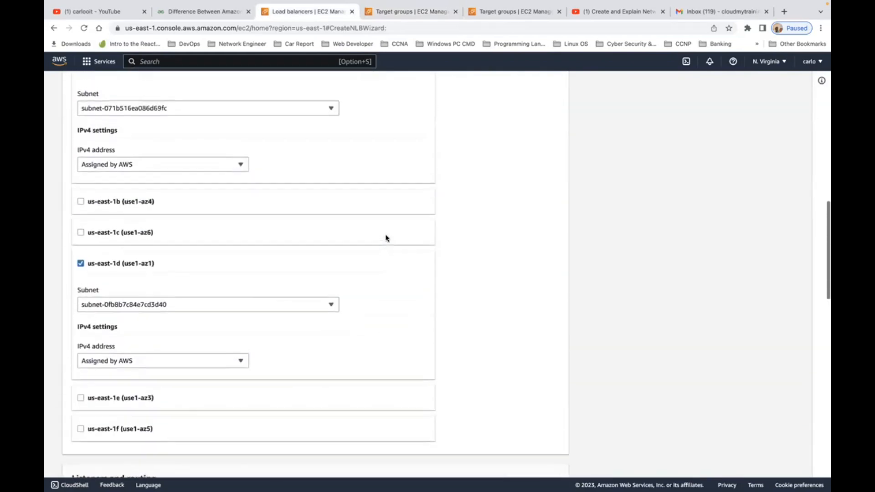
pyautogui.scroll(6, 386, 238)
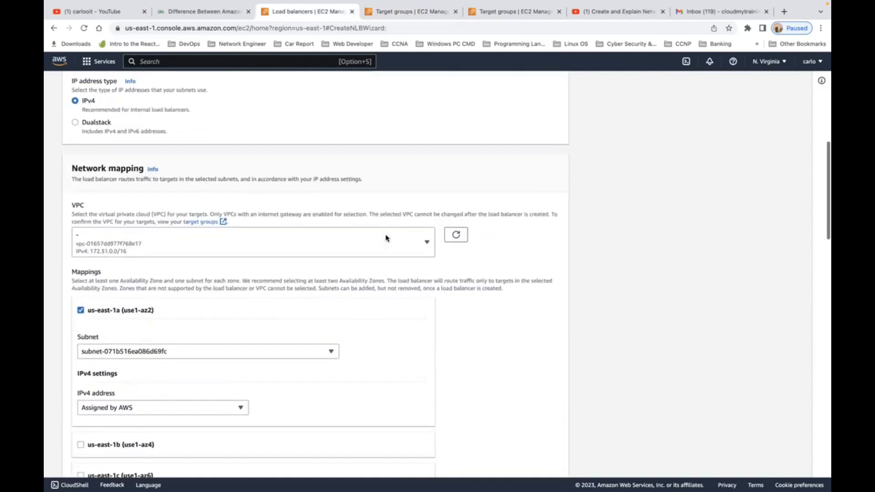
pyautogui.scroll(-4, 386, 238)
pyautogui.scroll(-3, 386, 238)
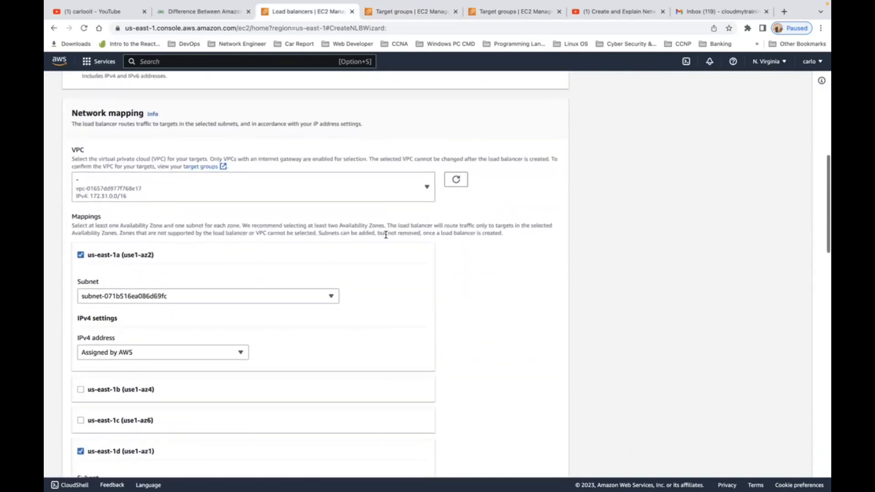
pyautogui.scroll(-5, 386, 238)
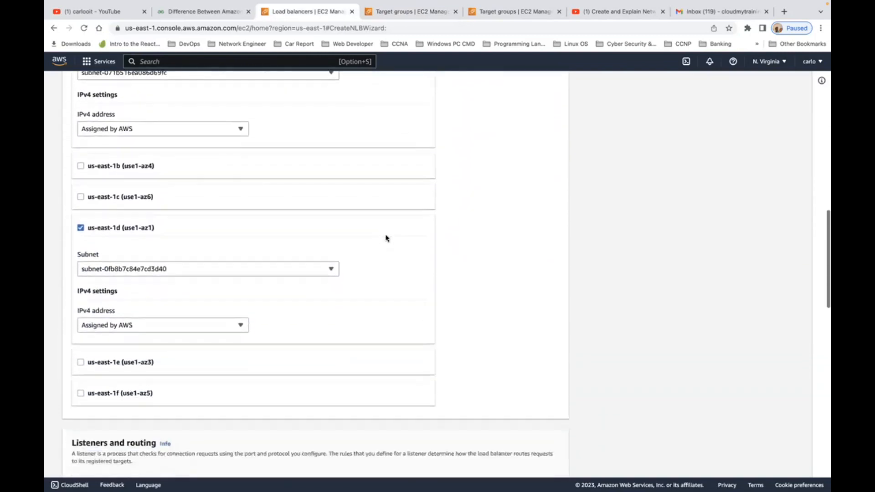
pyautogui.scroll(-3, 386, 237)
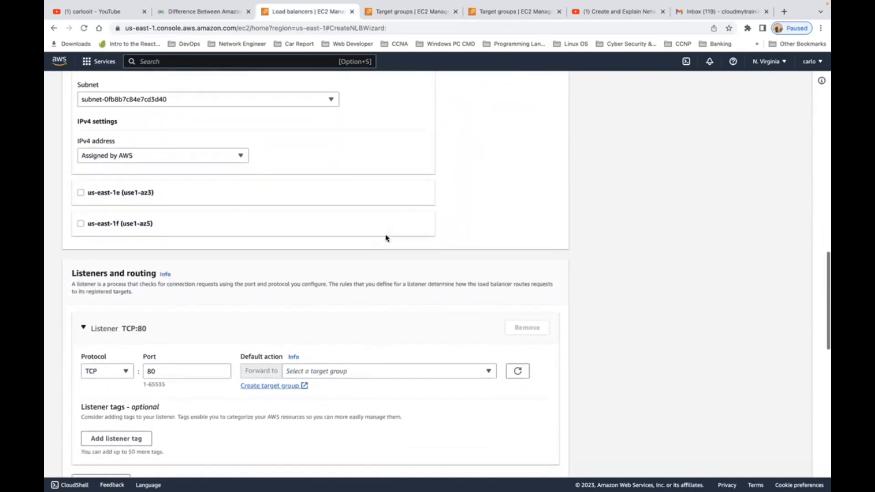
pyautogui.scroll(-2, 387, 238)
pyautogui.scroll(4, 387, 238)
pyautogui.scroll(-9, 386, 238)
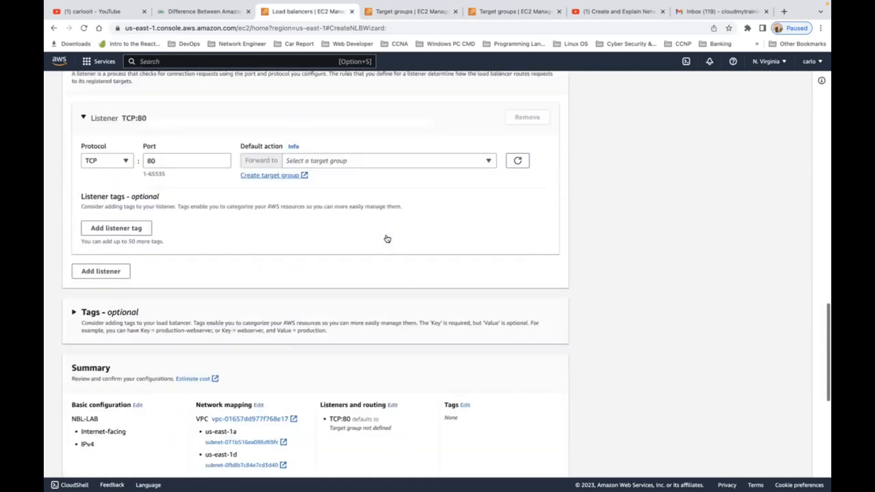
pyautogui.scroll(15, 386, 237)
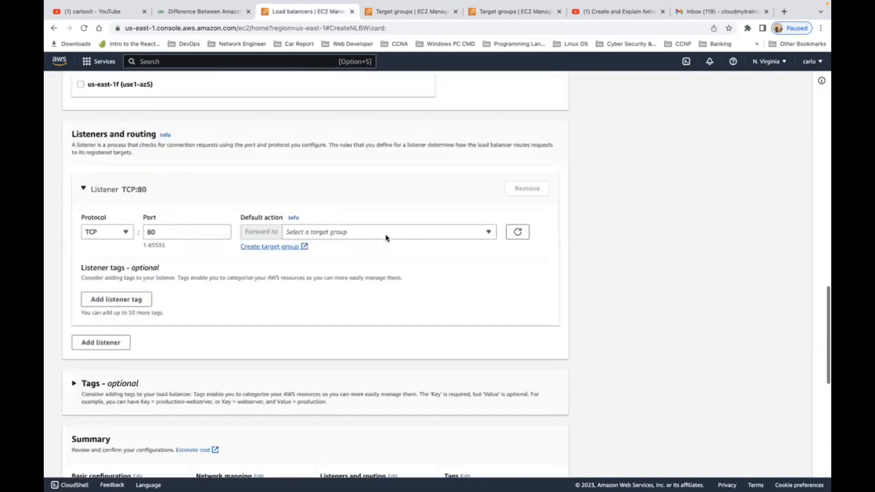
pyautogui.scroll(3, 386, 238)
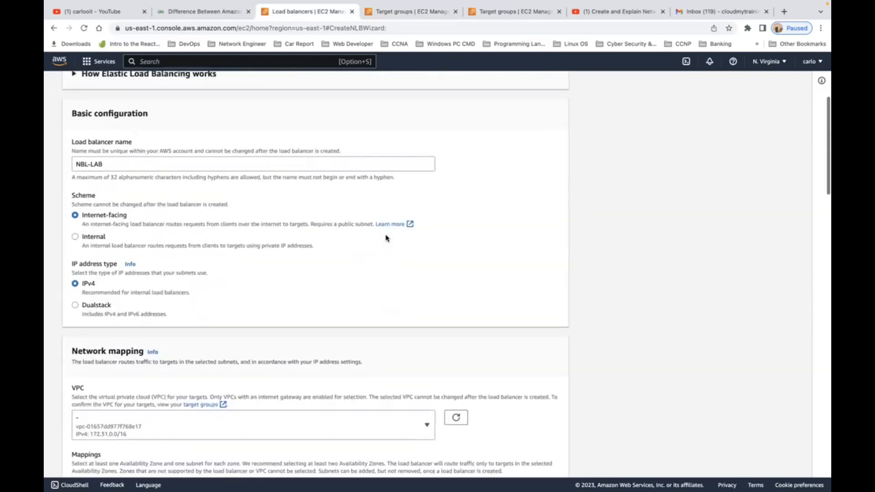
# Examine the NBL-LAB form's name, scheme, IP address type, VPC and Availability Zone mappings
pyautogui.rightClick(386, 238)
pyautogui.press('Escape')
pyautogui.scroll(-2, 446, 229)
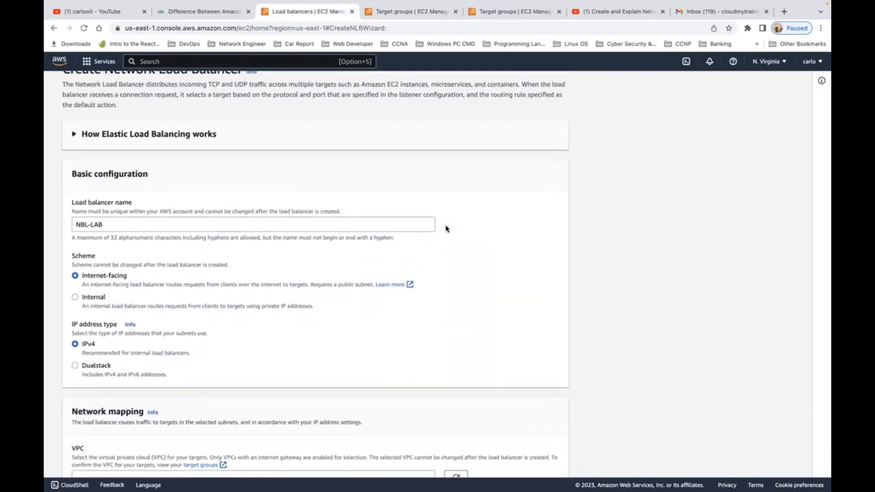
pyautogui.scroll(-2, 447, 229)
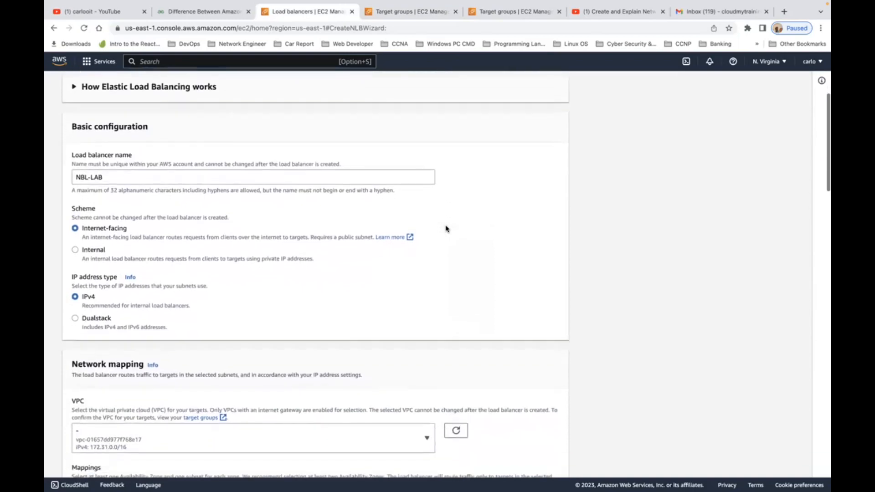
pyautogui.scroll(4, 446, 229)
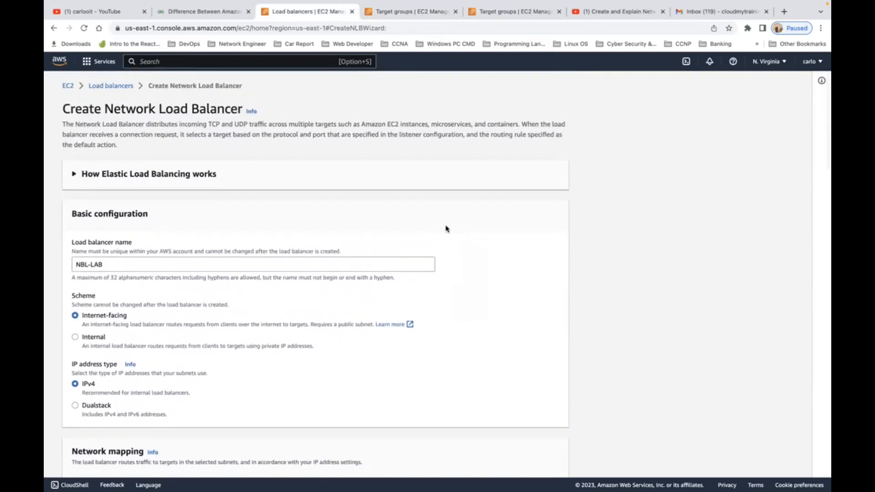
pyautogui.scroll(-14, 446, 229)
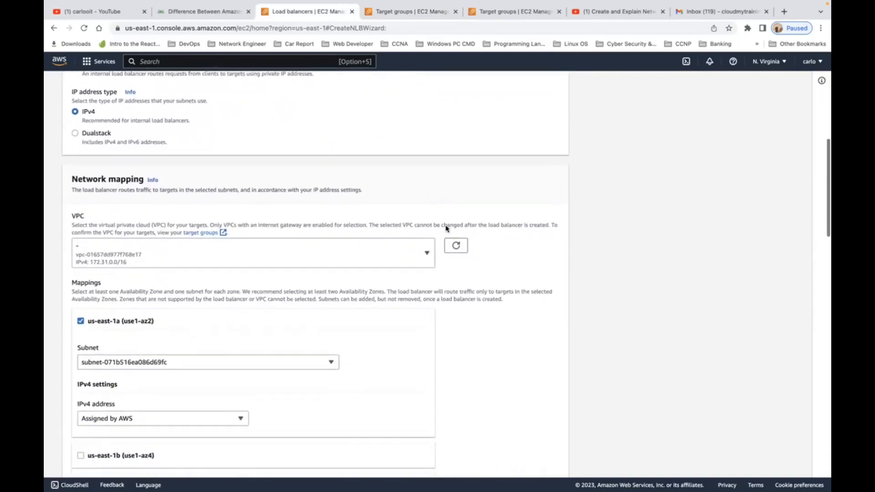
pyautogui.scroll(-6, 446, 229)
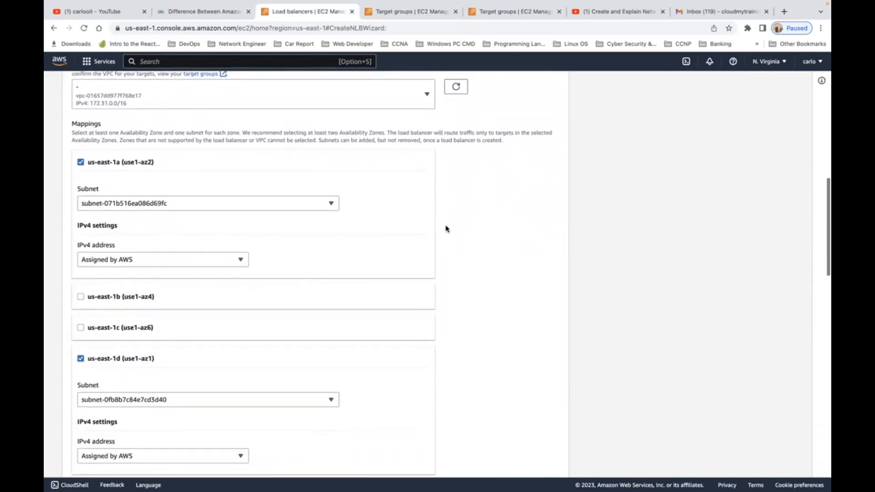
pyautogui.scroll(-3, 446, 229)
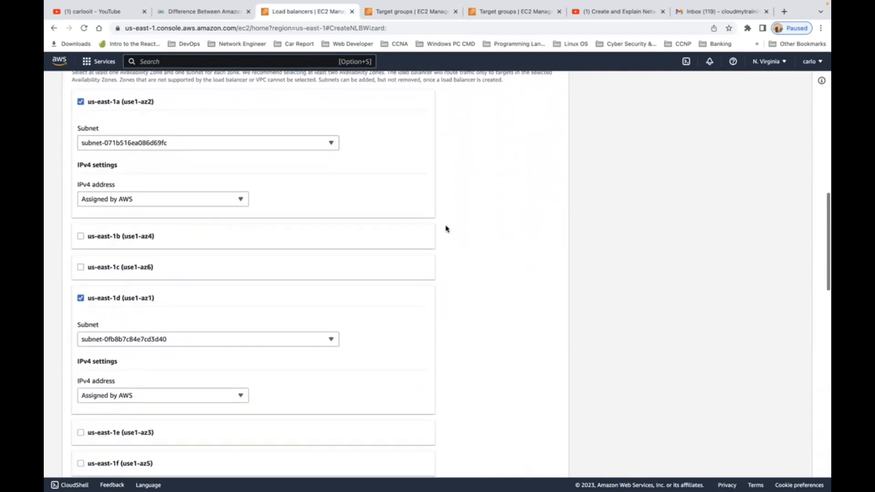
pyautogui.scroll(-1, 446, 228)
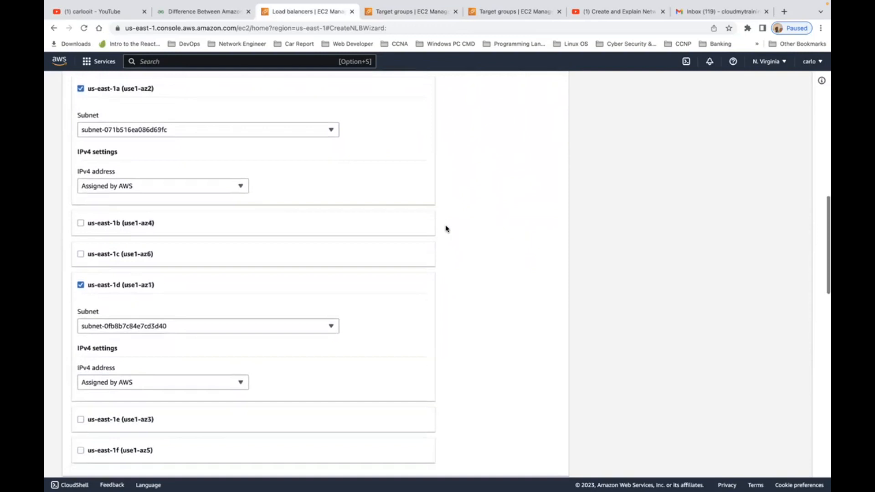
pyautogui.scroll(-8, 447, 229)
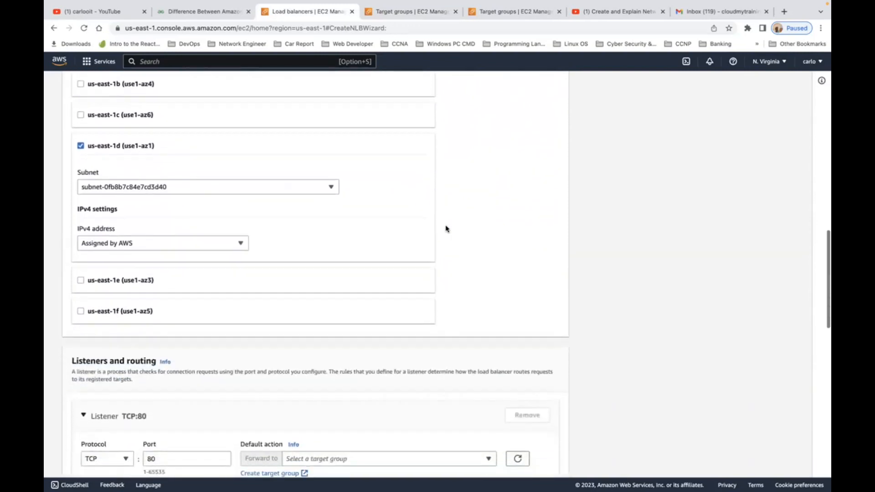
# Refresh the target group list and set the TCP:80 listener to forward to TG-NLB
pyautogui.scroll(-6, 446, 229)
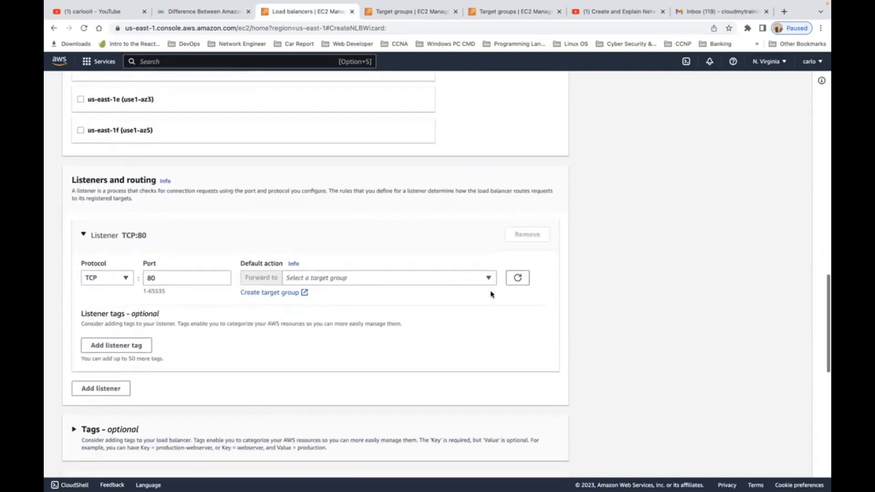
pyautogui.click(523, 280)
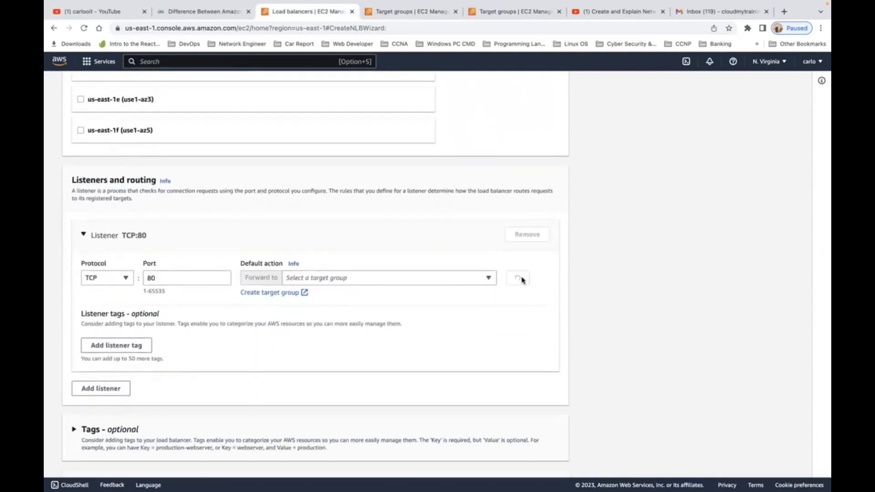
pyautogui.click(487, 280)
pyautogui.click(459, 310)
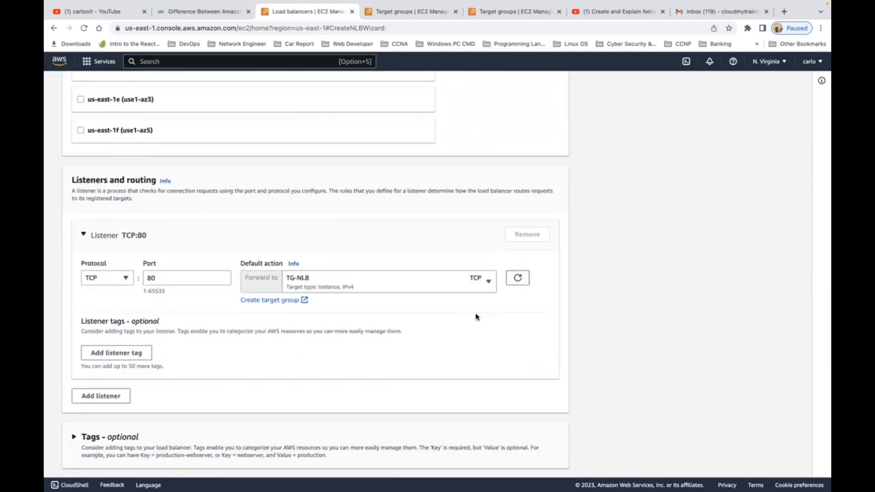
# Review the completed NBL-LAB configuration, create the Network Load Balancer and view it in the load balancer list
pyautogui.scroll(-6, 431, 330)
pyautogui.scroll(-5, 432, 330)
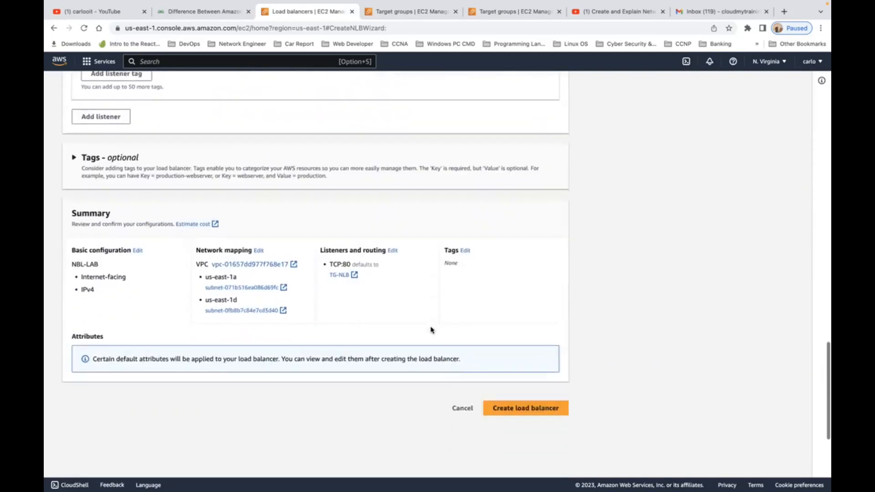
pyautogui.scroll(7, 432, 330)
pyautogui.scroll(15, 431, 330)
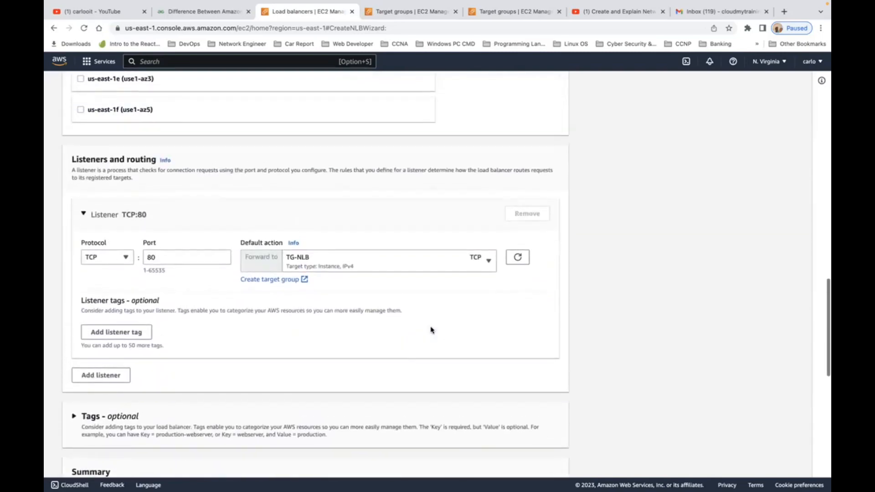
pyautogui.scroll(16, 432, 330)
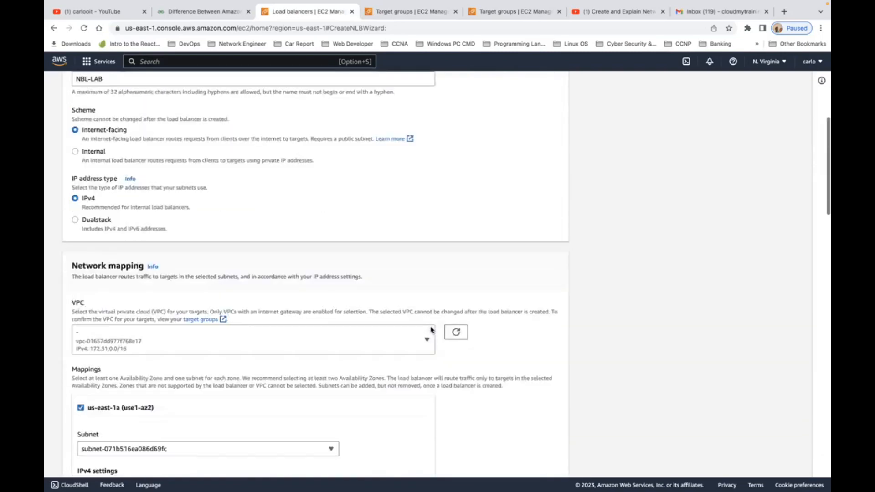
pyautogui.scroll(3, 432, 331)
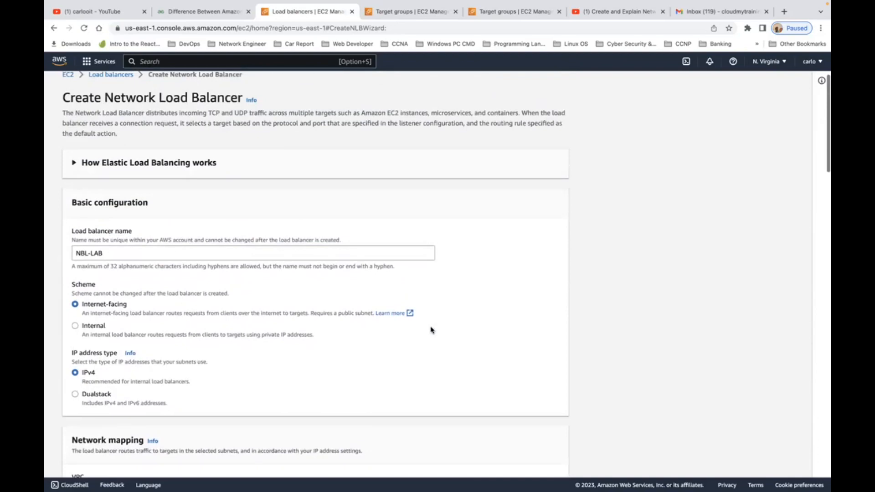
pyautogui.scroll(-5, 432, 330)
pyautogui.scroll(-20, 432, 330)
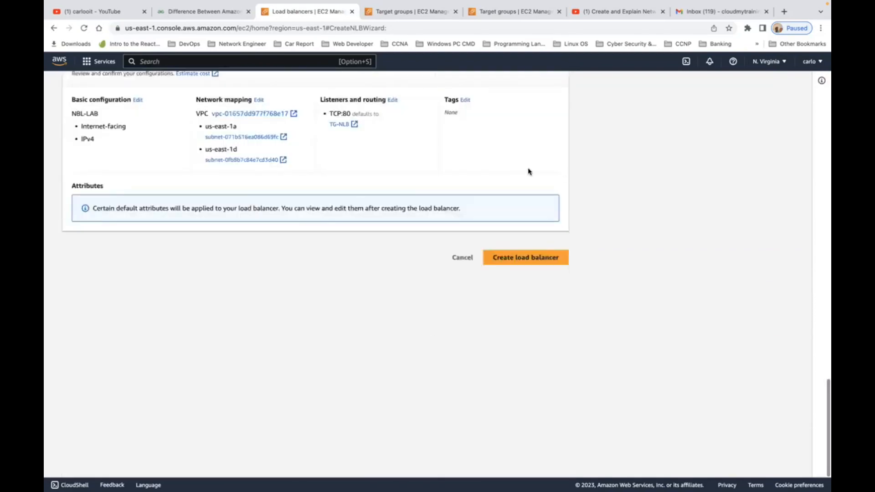
pyautogui.click(515, 265)
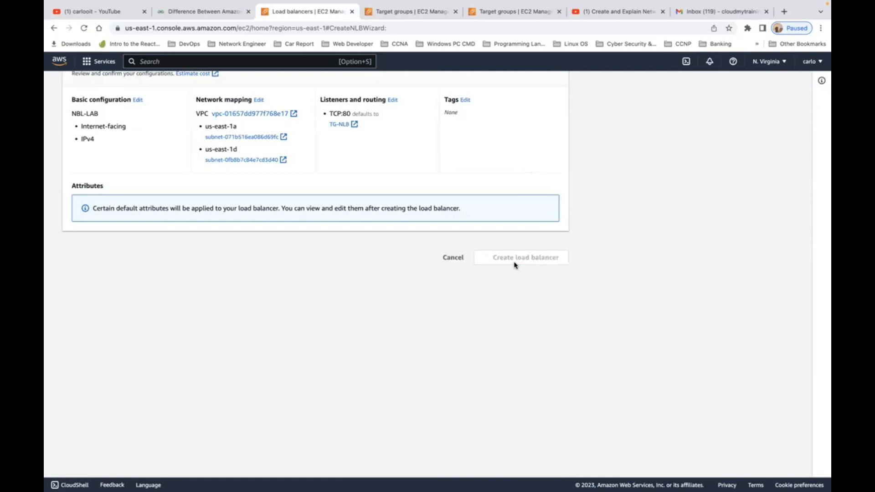
pyautogui.click(522, 243)
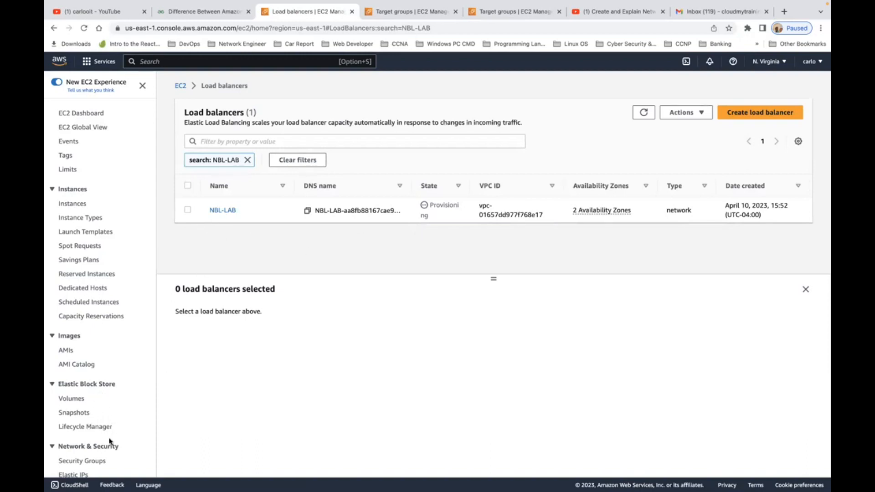
# List all load balancers without the NBL-LAB filter and open the details of ALB-LAB
pyautogui.scroll(-3, 102, 432)
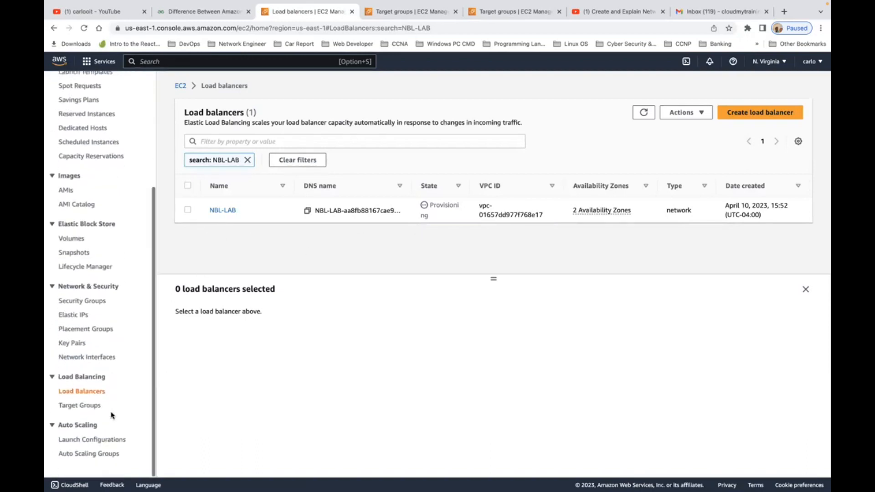
pyautogui.click(85, 395)
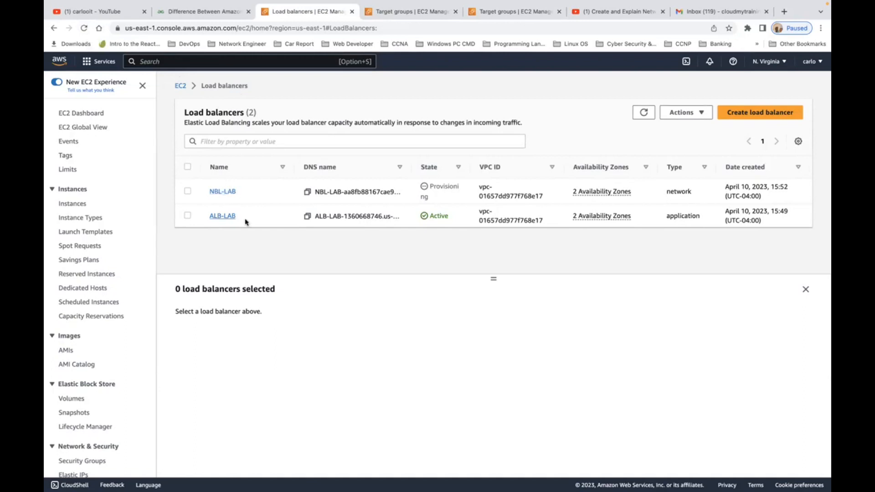
pyautogui.click(222, 216)
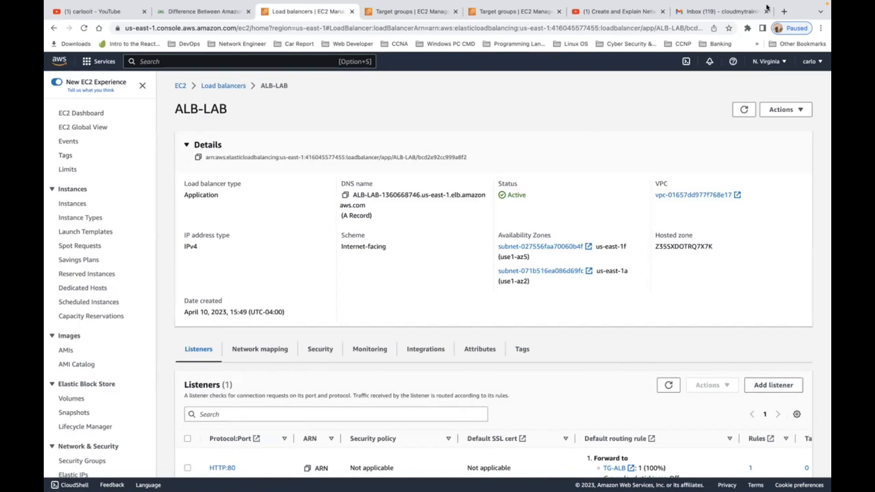
# Open google.com in a new browser tab and search for "what is ssl and tls in aws"
pyautogui.click(784, 12)
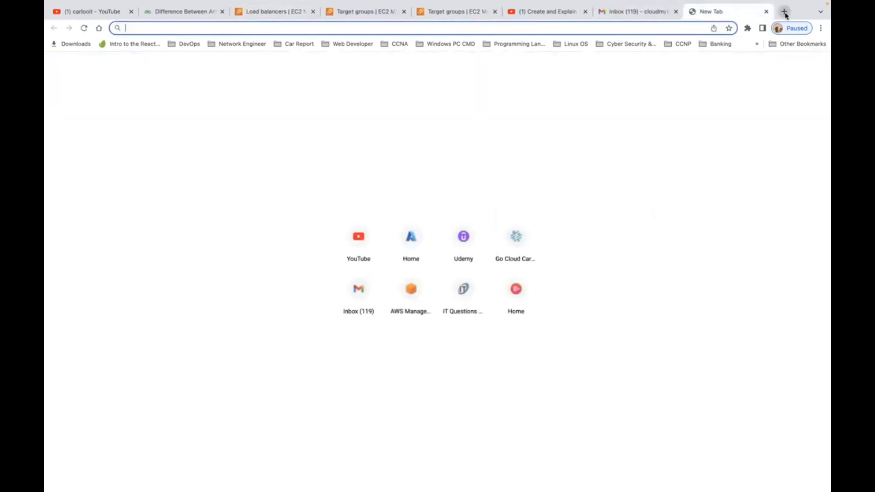
pyautogui.write('google.com')
pyautogui.press('Return')
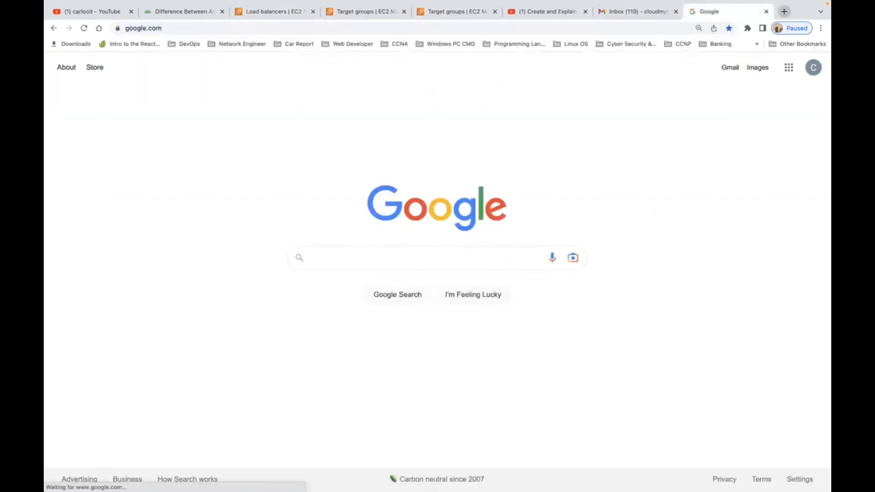
pyautogui.write('what is ssl')
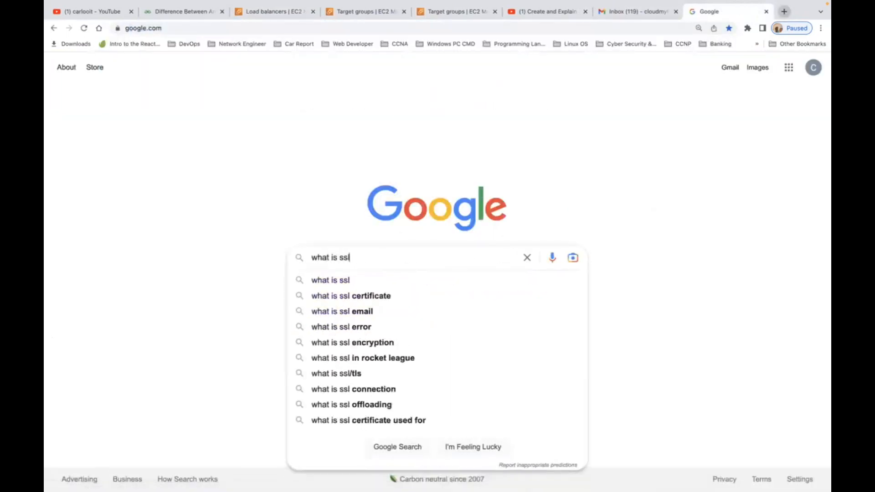
pyautogui.write('/tl')
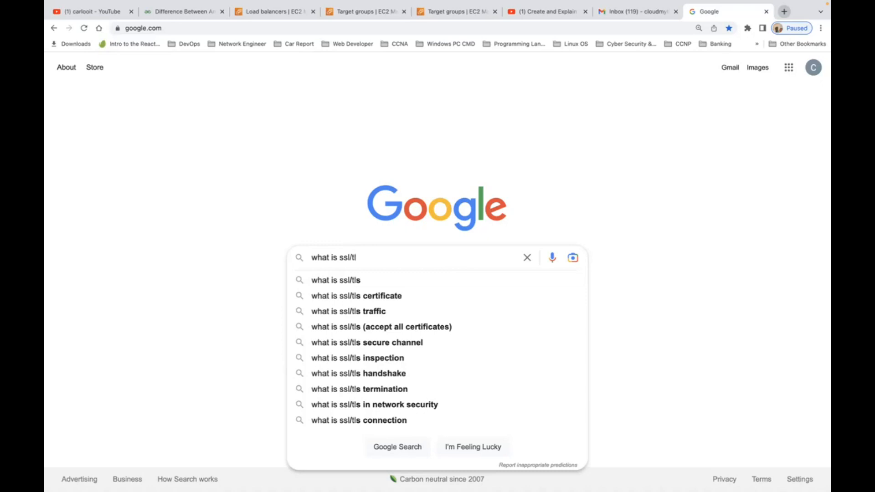
pyautogui.write('s on ')
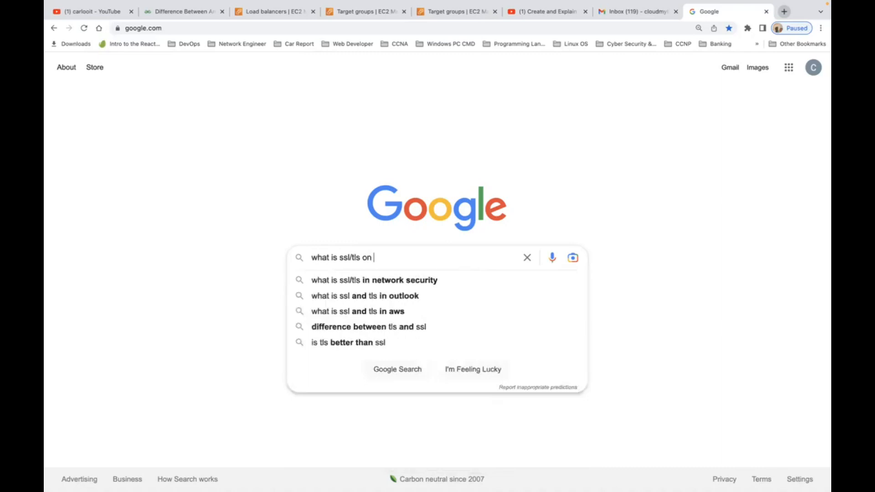
pyautogui.write('aws')
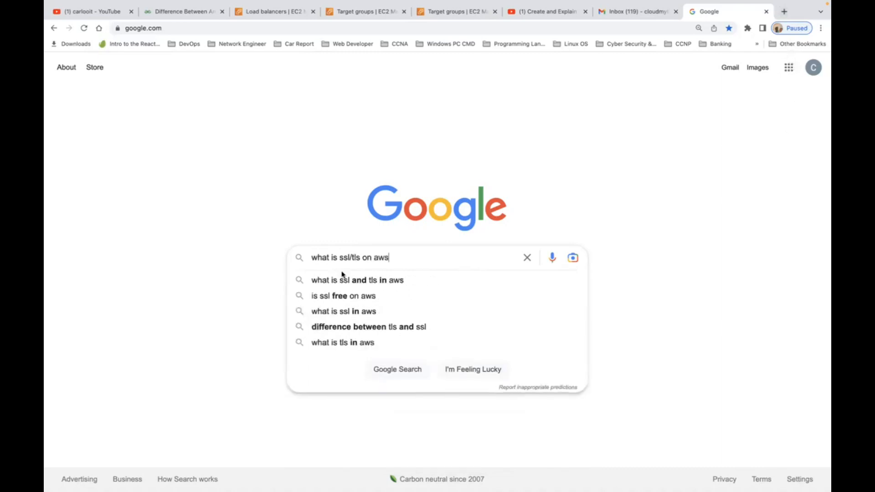
pyautogui.click(354, 281)
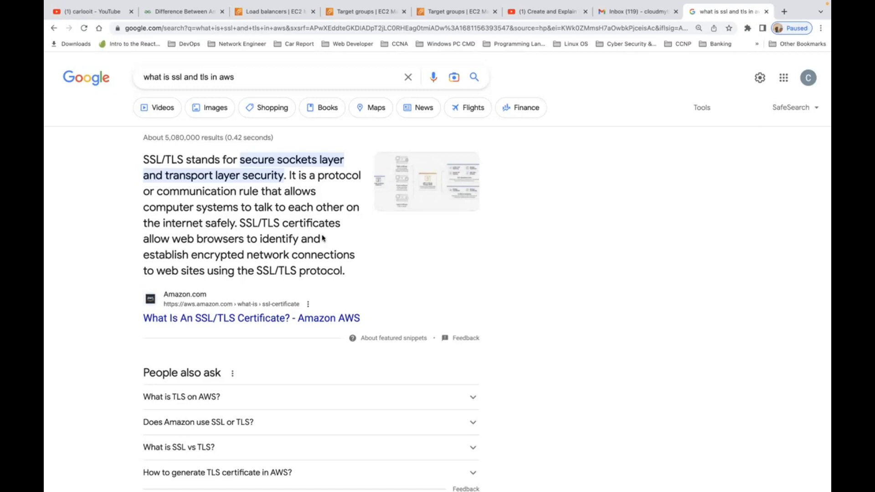
# Open the AWS article "What Is An SSL/TLS Certificate?" and read its definition, importance and key principles sections
pyautogui.click(266, 322)
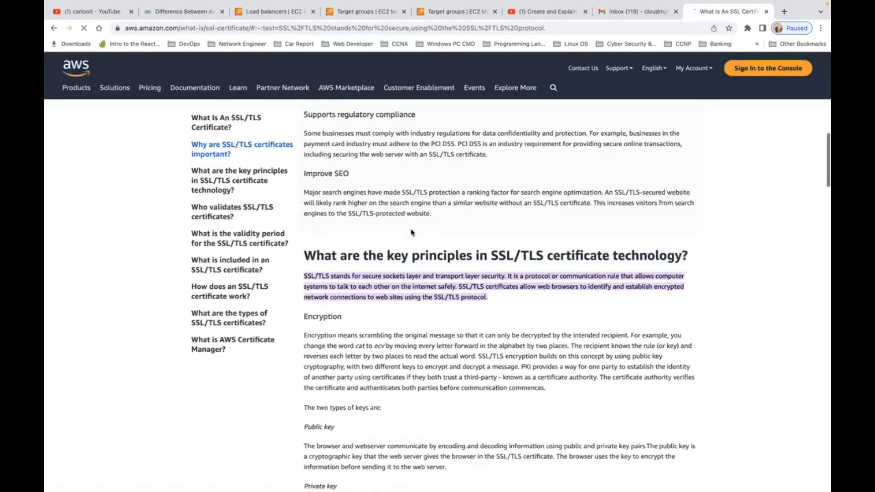
pyautogui.scroll(12, 412, 233)
pyautogui.scroll(5, 412, 232)
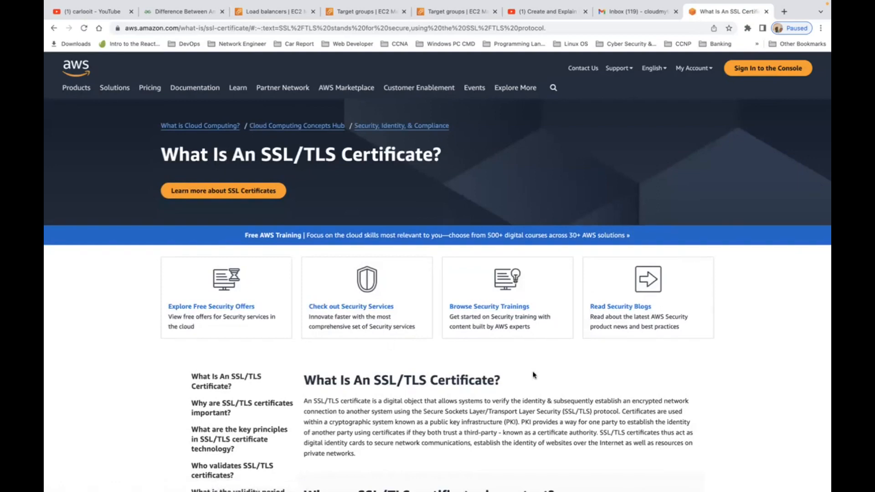
pyautogui.scroll(-3, 305, 292)
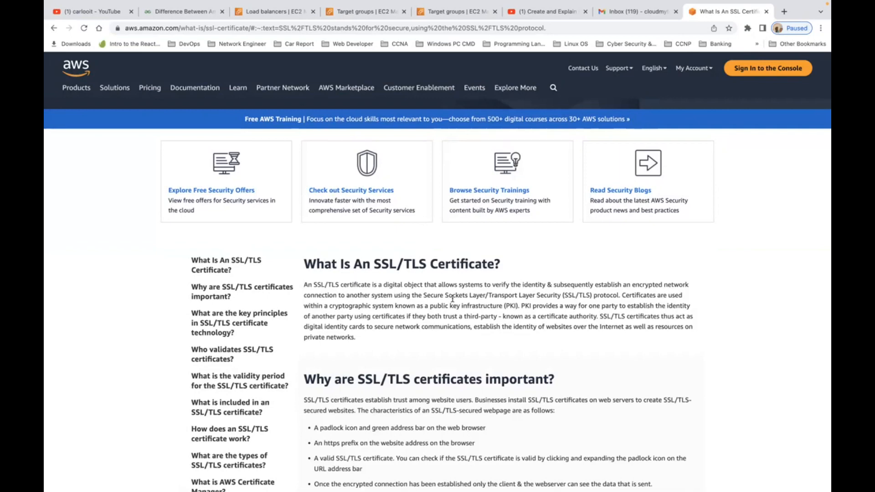
pyautogui.doubleClick(524, 292)
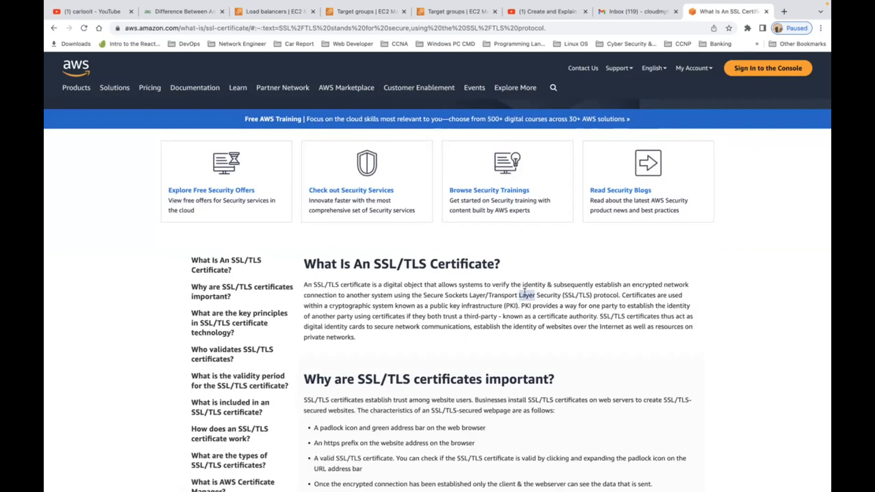
pyautogui.tripleClick(524, 293)
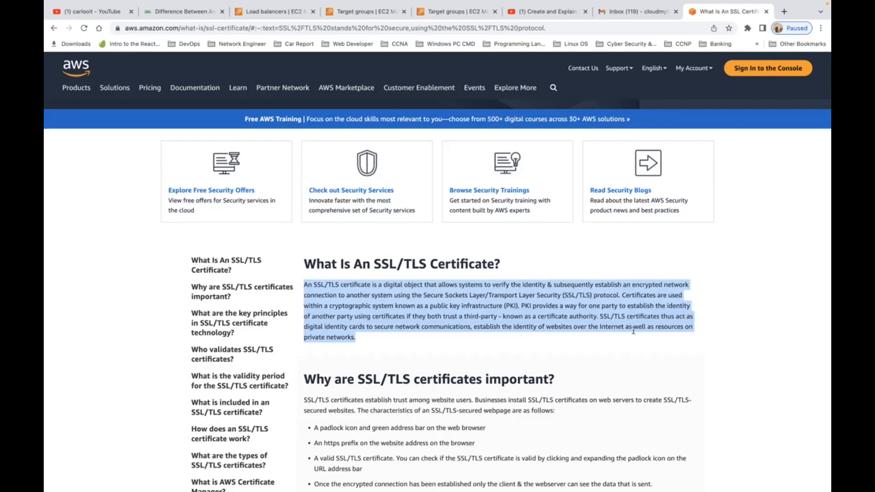
pyautogui.scroll(-4, 658, 340)
pyautogui.scroll(-5, 658, 339)
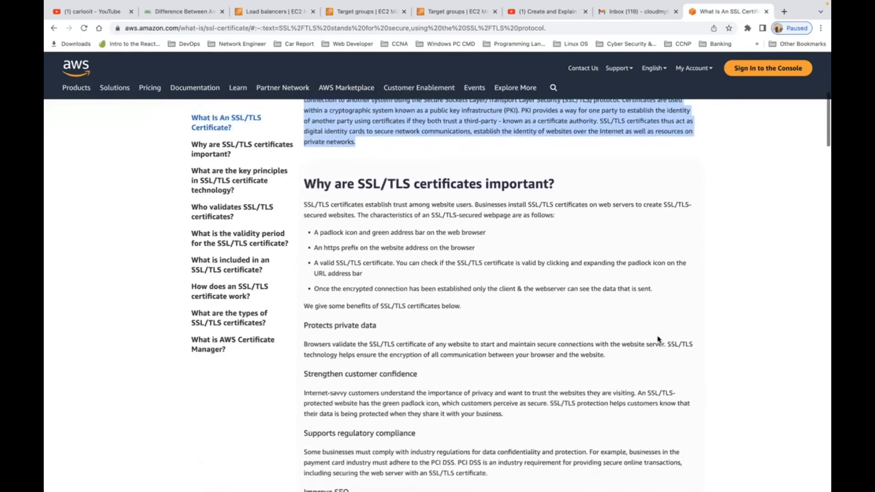
pyautogui.scroll(-4, 657, 340)
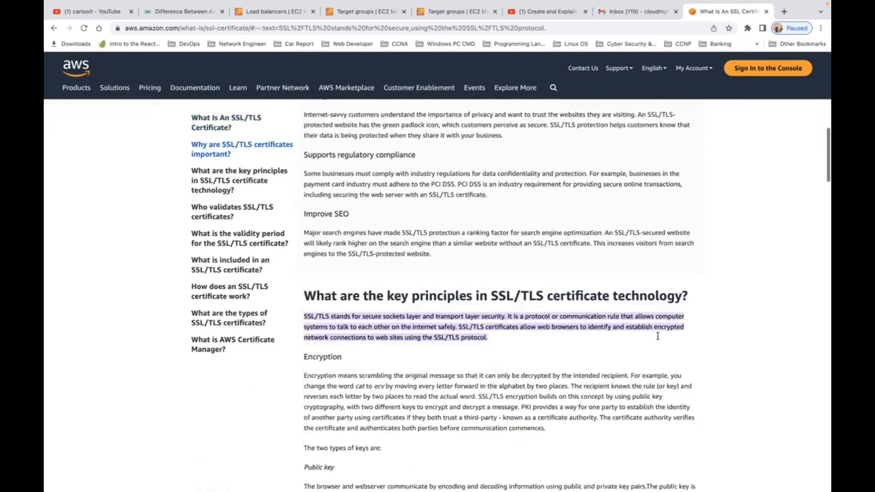
# Read the rest of the SSL/TLS certificate article, from encryption and certificate validation through certificate types to AWS Certificate Manager
pyautogui.scroll(-5, 658, 339)
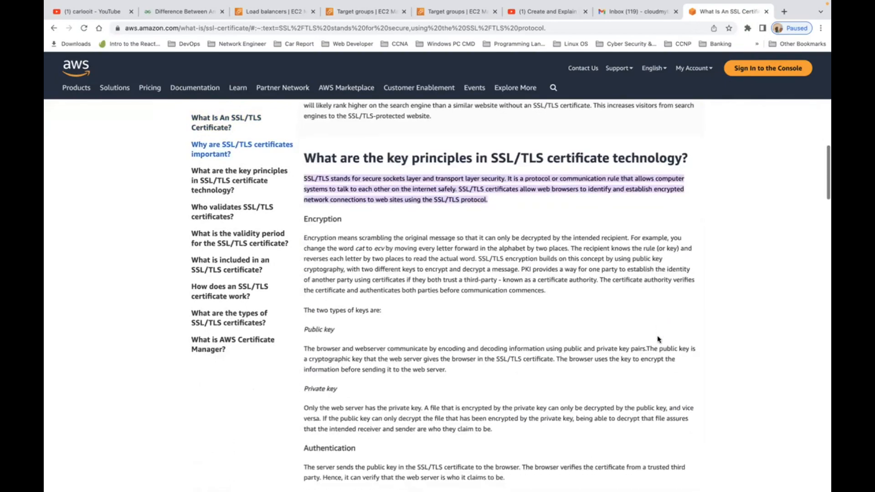
pyautogui.scroll(-10, 658, 340)
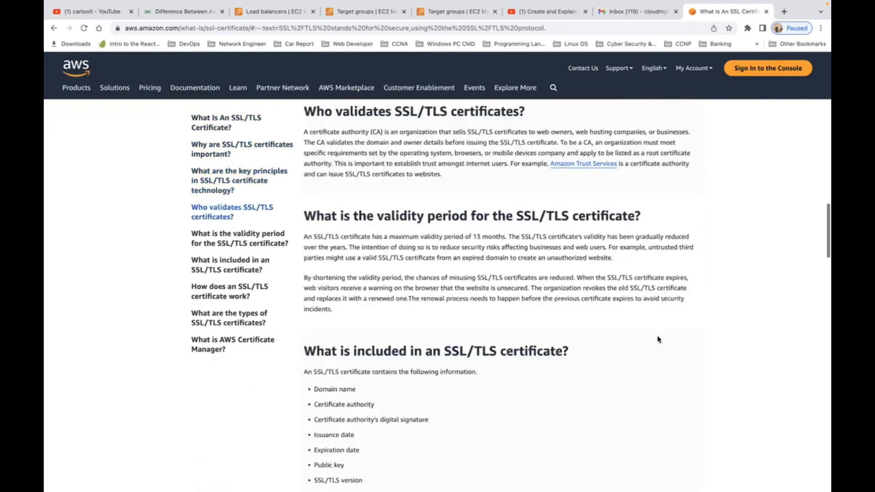
pyautogui.scroll(-9, 658, 339)
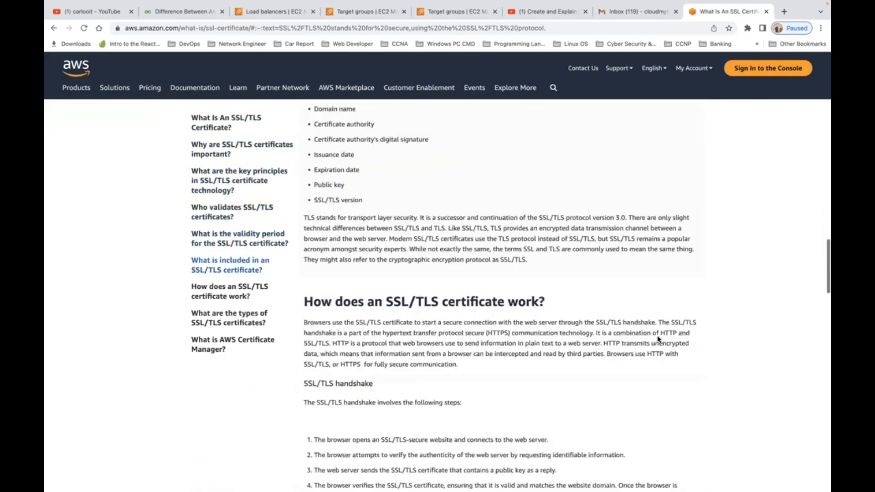
pyautogui.scroll(-9, 657, 339)
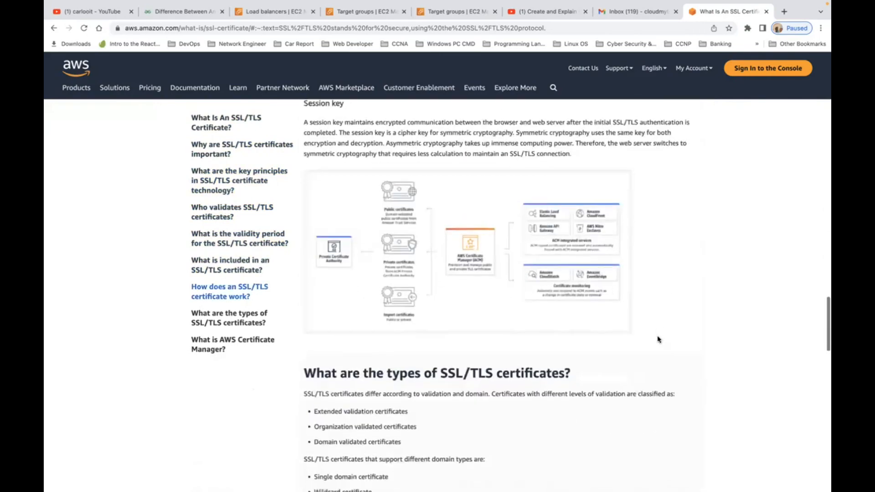
pyautogui.scroll(-10, 658, 337)
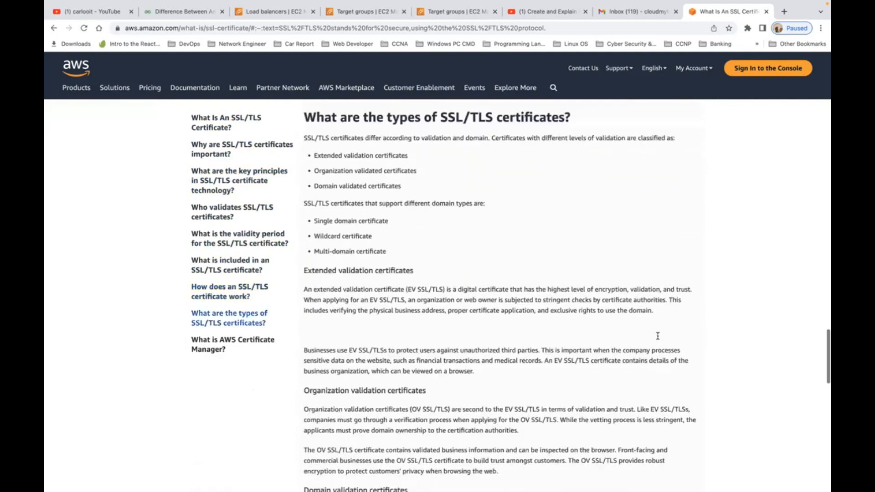
pyautogui.scroll(-2, 658, 339)
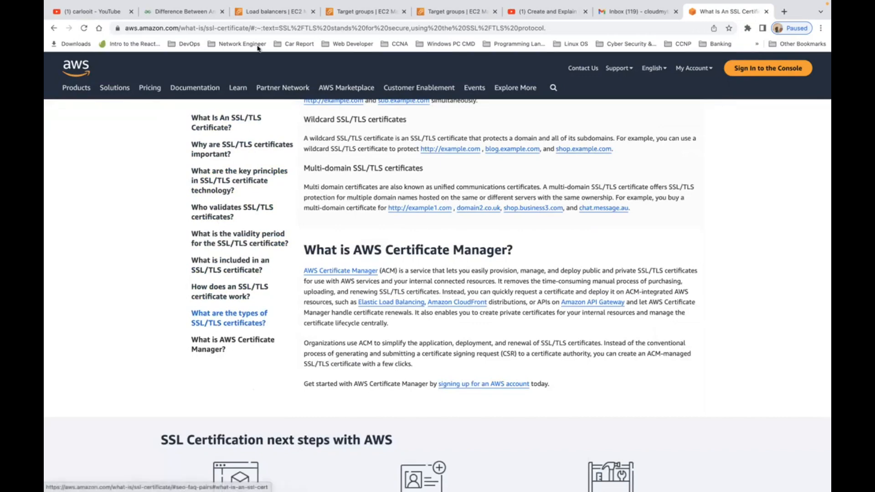
# Return to the ALB-LAB details and start a new listener using protocol HTTPS on port 443
pyautogui.click(270, 16)
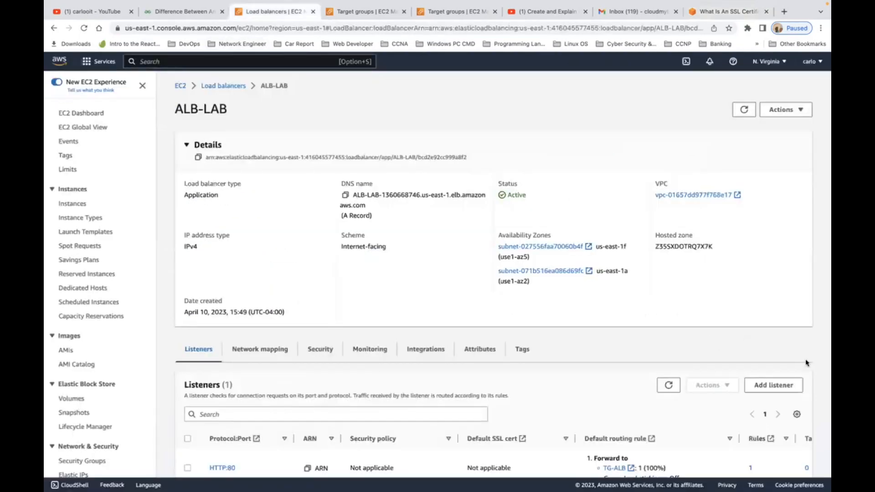
pyautogui.click(774, 386)
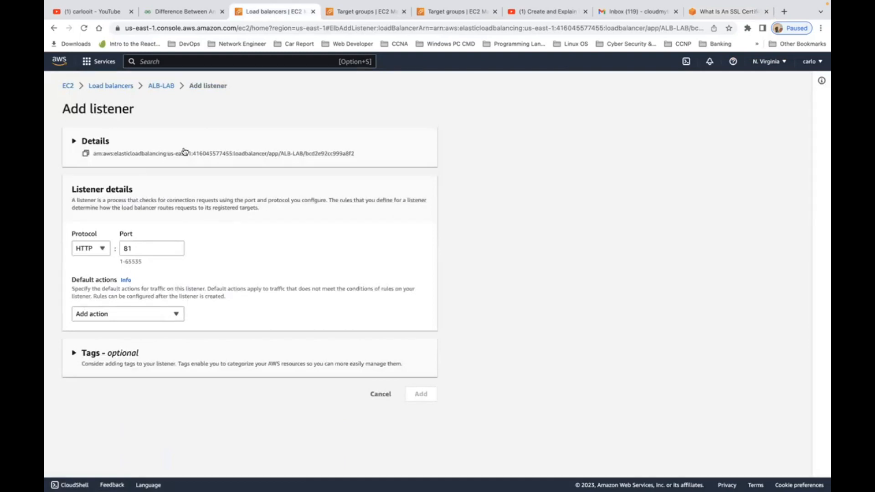
pyautogui.click(104, 253)
pyautogui.click(95, 278)
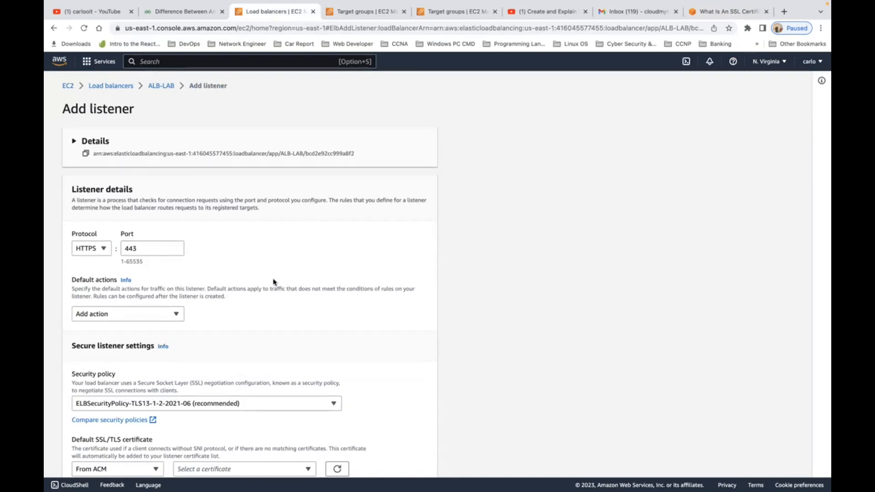
# Examine the default action choices and the available security policies for the HTTPS listener without changing either
pyautogui.scroll(-5, 273, 281)
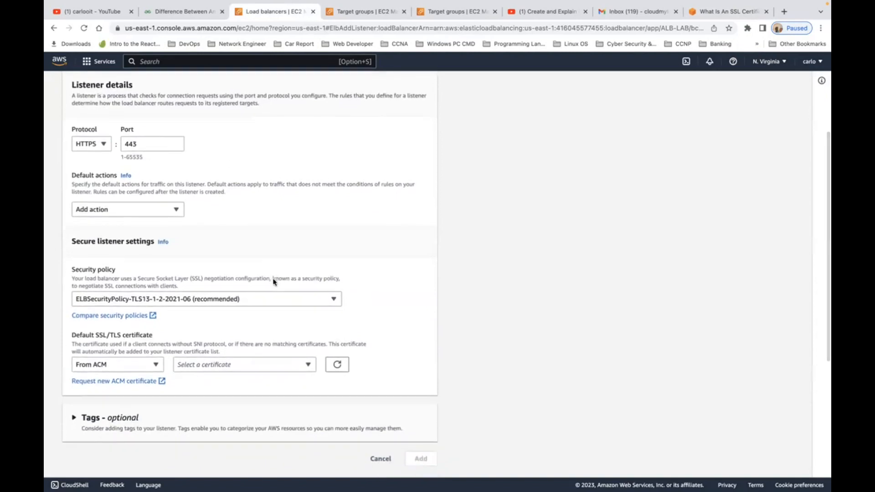
pyautogui.click(143, 211)
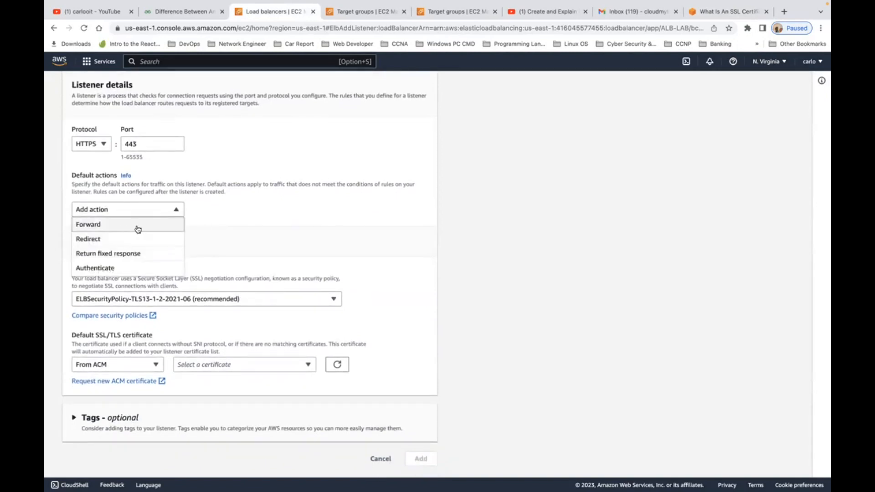
pyautogui.click(276, 251)
pyautogui.scroll(-3, 304, 236)
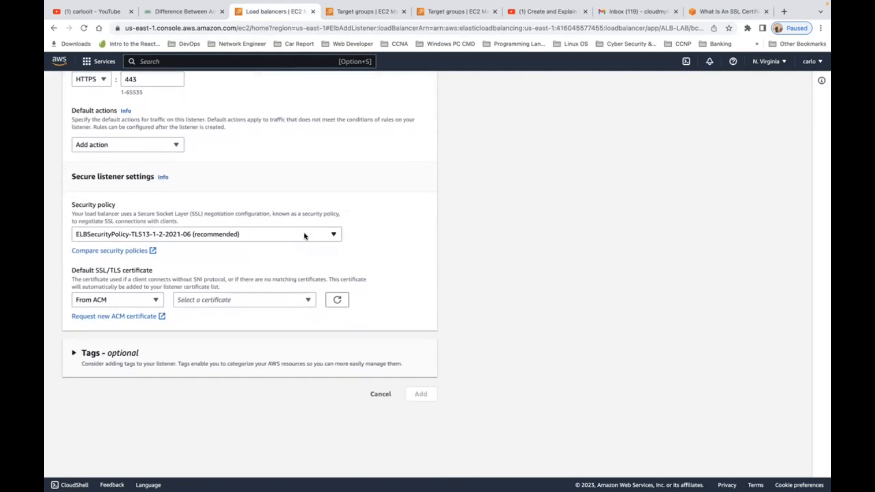
pyautogui.scroll(4, 304, 237)
pyautogui.scroll(1, 305, 236)
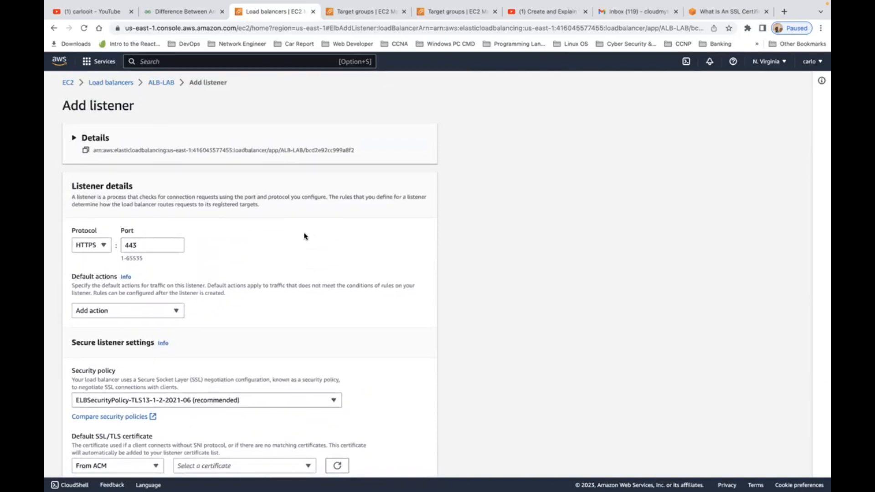
pyautogui.scroll(-3, 305, 236)
pyautogui.click(291, 343)
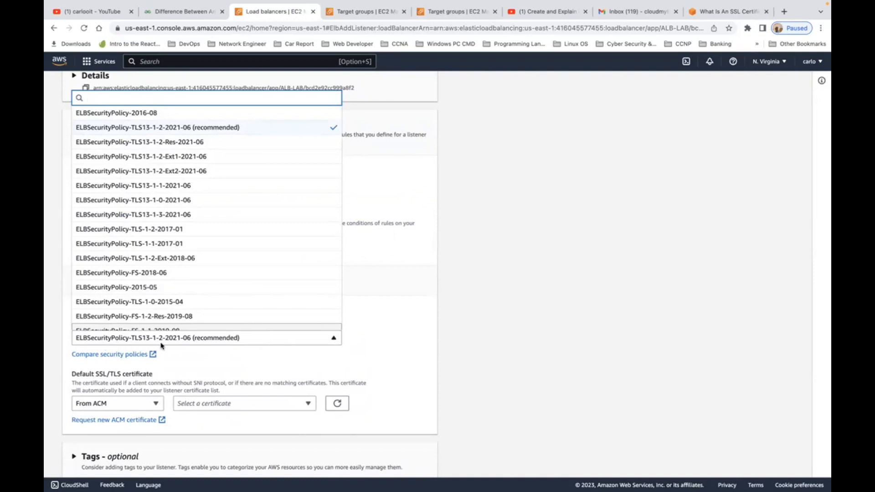
pyautogui.click(396, 313)
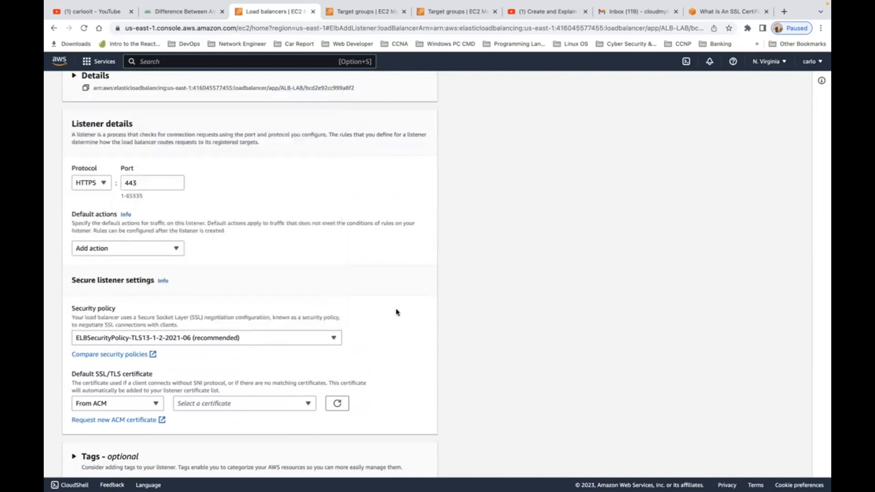
# Review the secure listener settings and the selectable ACM certificates, and expand the listener's optional tags
pyautogui.scroll(-3, 396, 312)
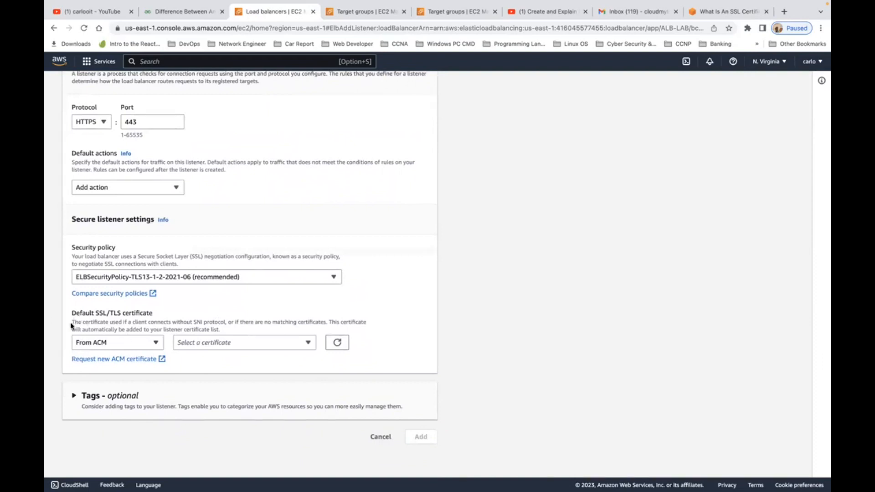
pyautogui.moveTo(71, 323); pyautogui.dragTo(236, 336)
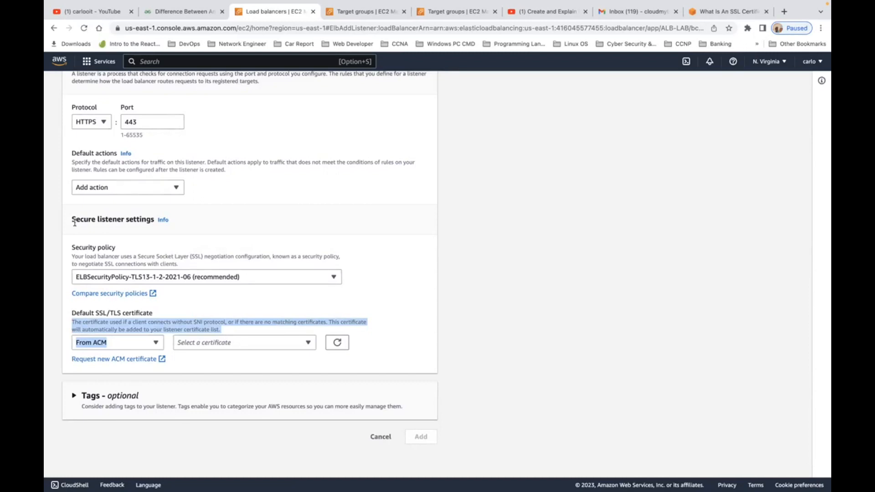
pyautogui.moveTo(74, 222); pyautogui.dragTo(159, 228)
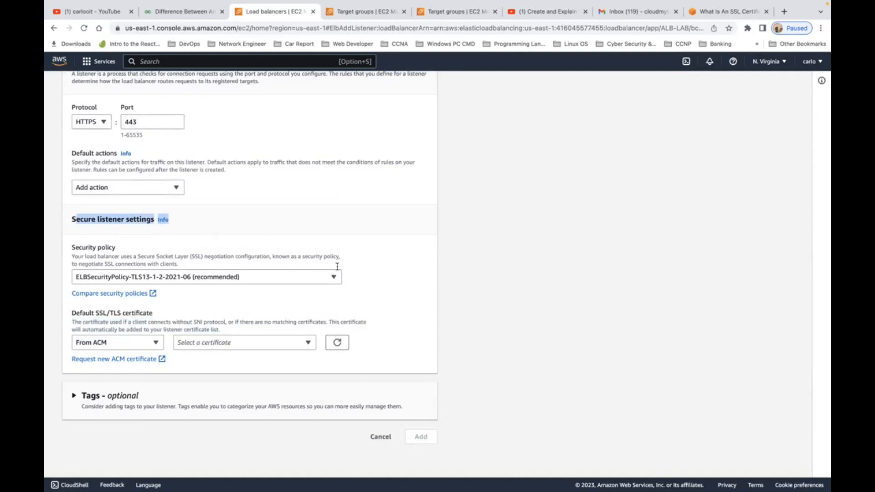
pyautogui.click(271, 346)
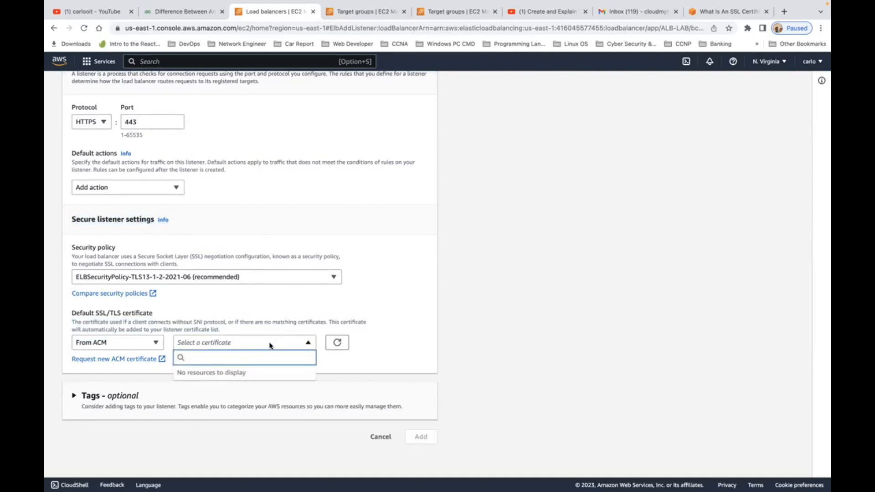
pyautogui.click(74, 398)
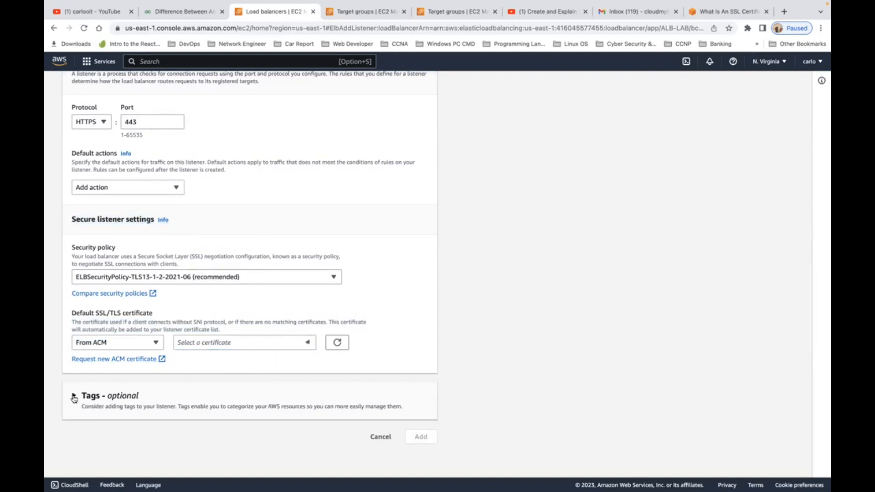
pyautogui.click(74, 398)
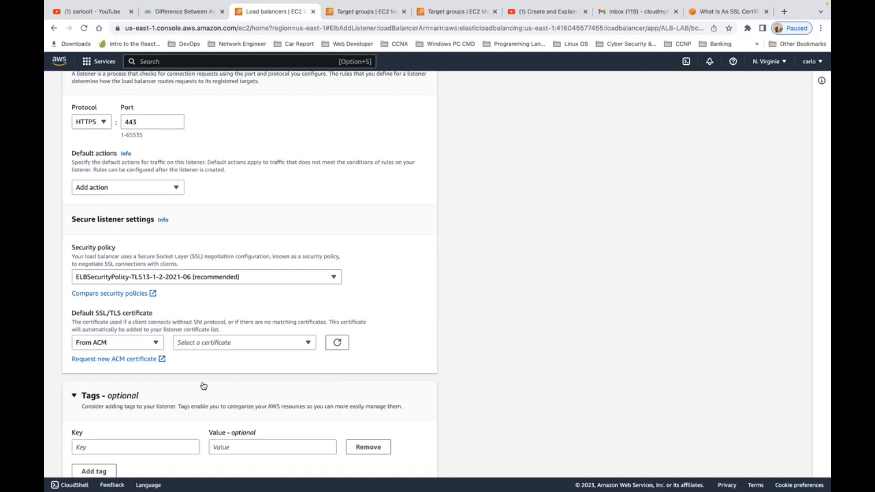
pyautogui.scroll(-2, 204, 386)
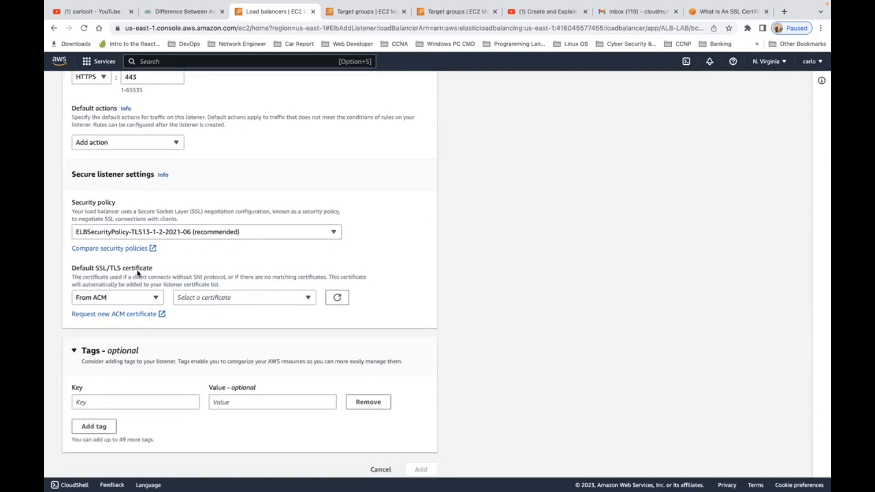
# Set the default SSL/TLS certificate source to Import and examine the private key, body and chain fields
pyautogui.click(119, 299)
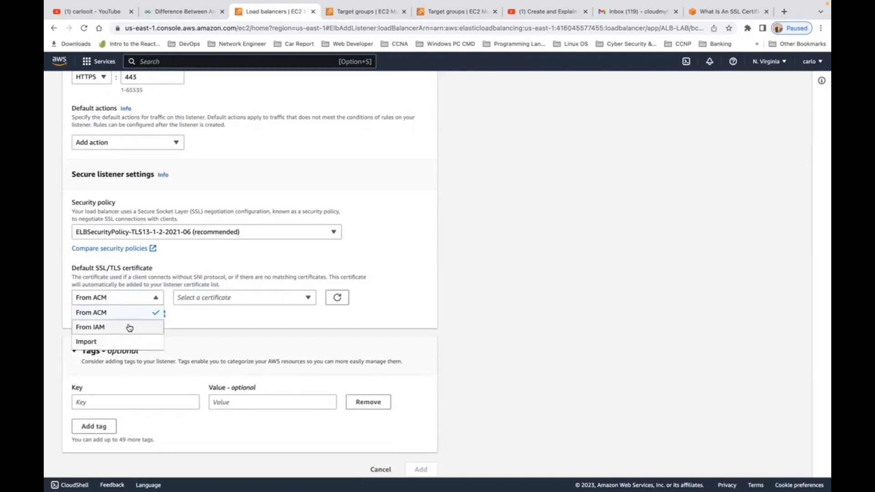
pyautogui.click(132, 342)
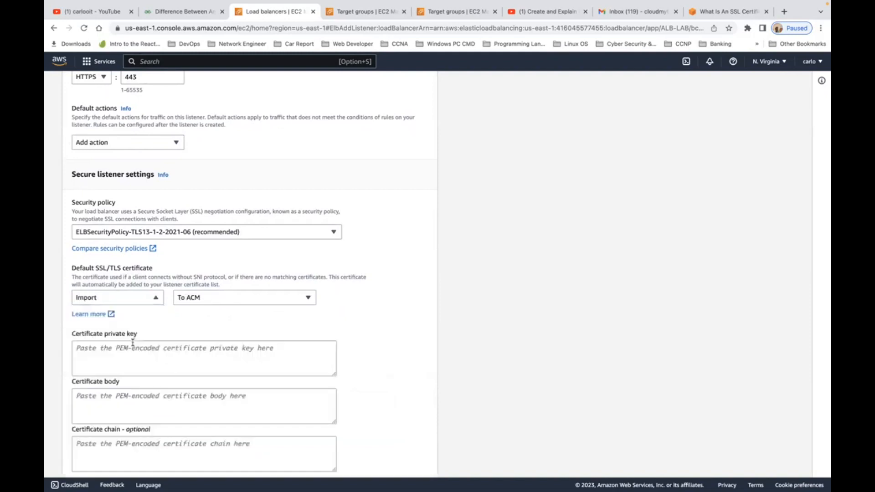
pyautogui.scroll(-2, 136, 363)
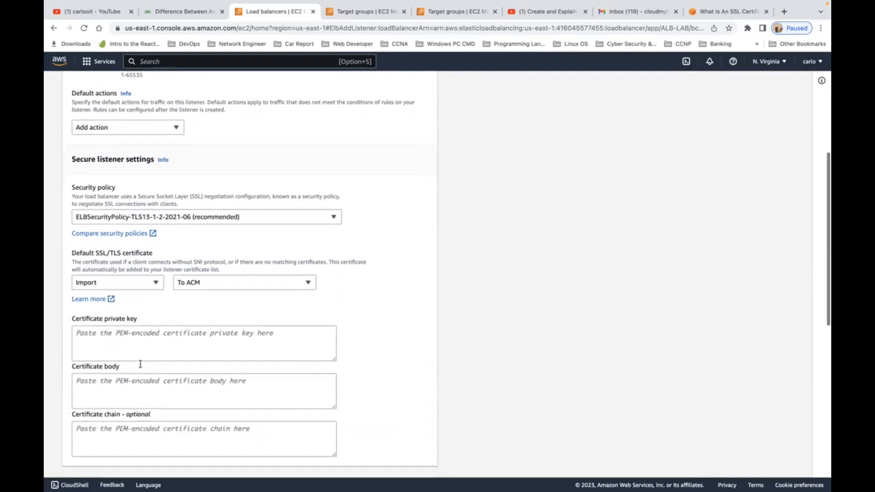
pyautogui.click(199, 297)
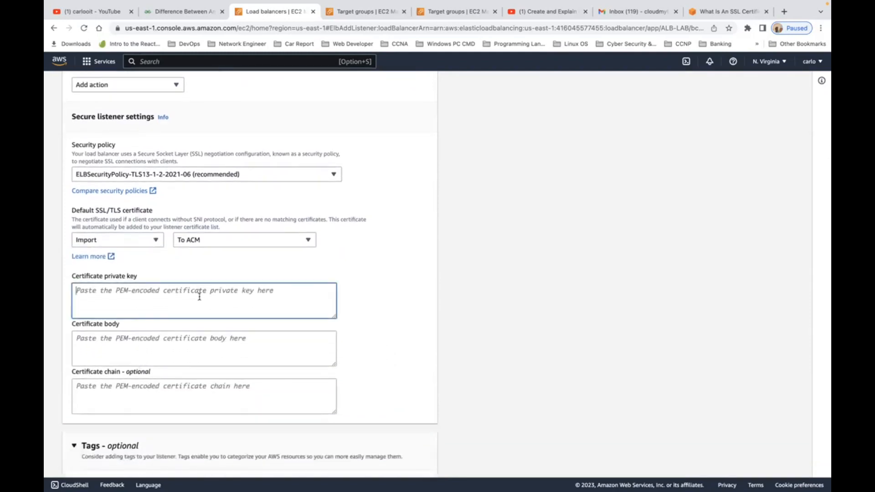
pyautogui.click(182, 346)
pyautogui.click(180, 386)
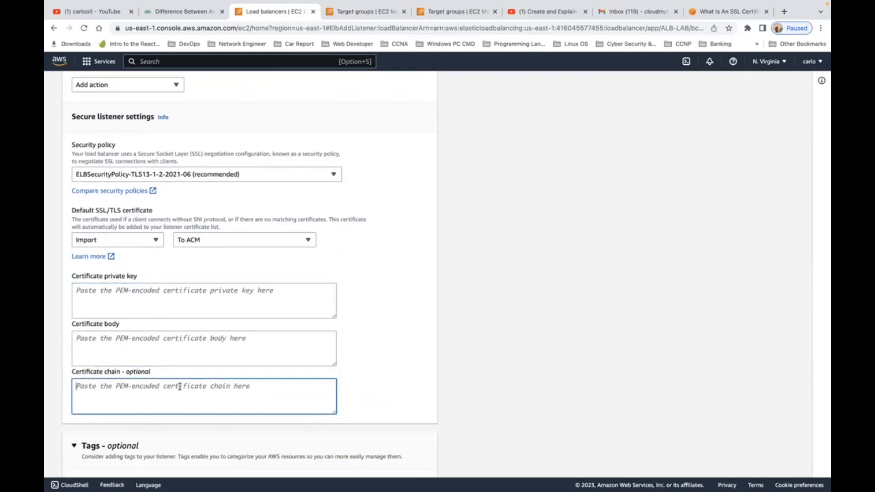
# Change the default certificate source to From IAM and back to From ACM, checking the certificate selection
pyautogui.click(136, 247)
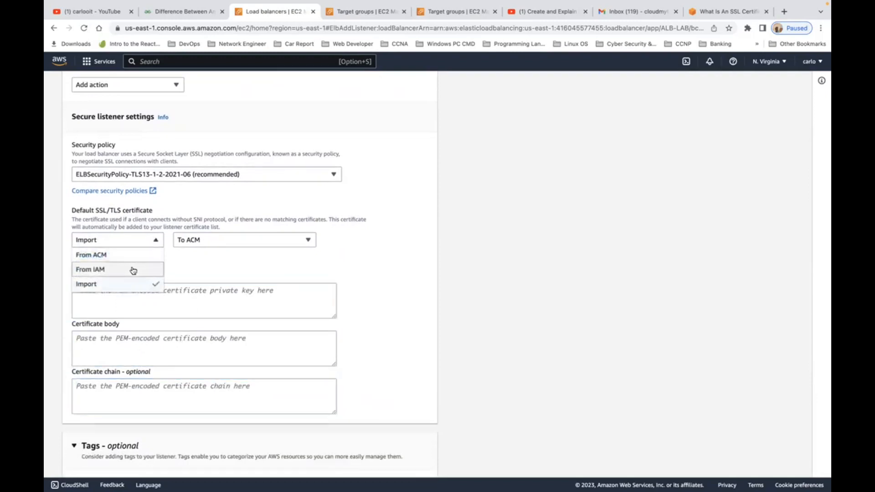
pyautogui.click(132, 270)
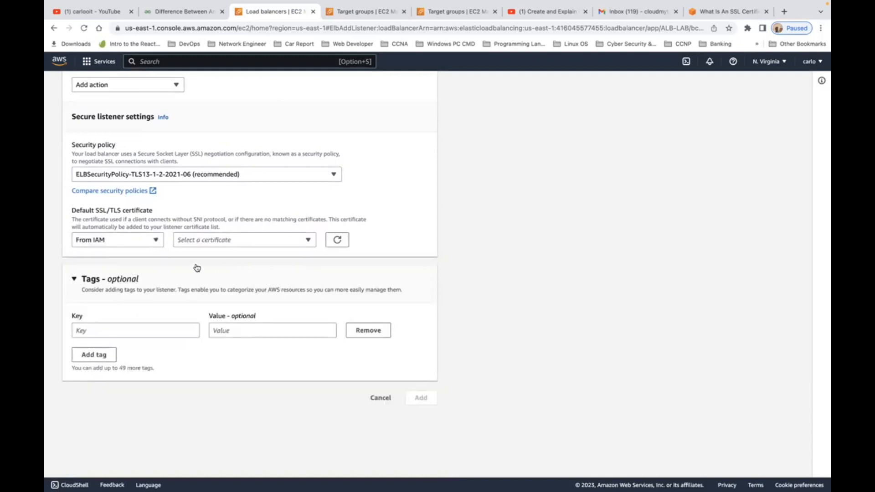
pyautogui.click(158, 243)
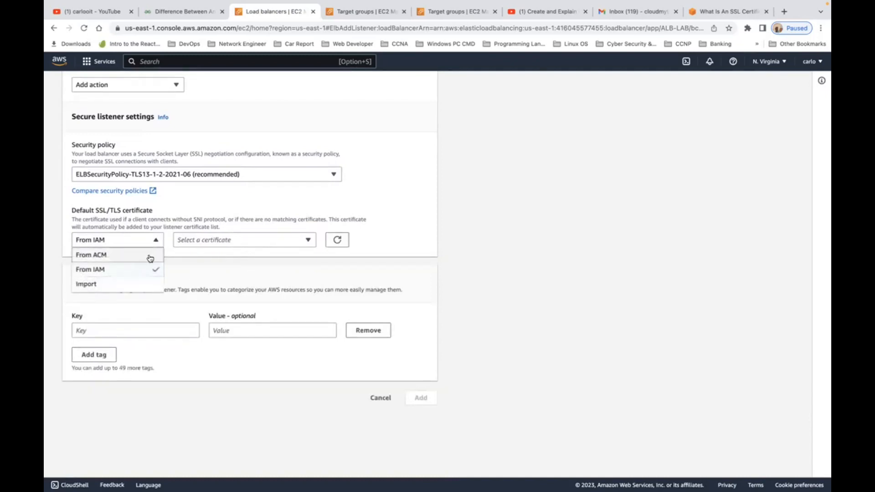
pyautogui.click(150, 258)
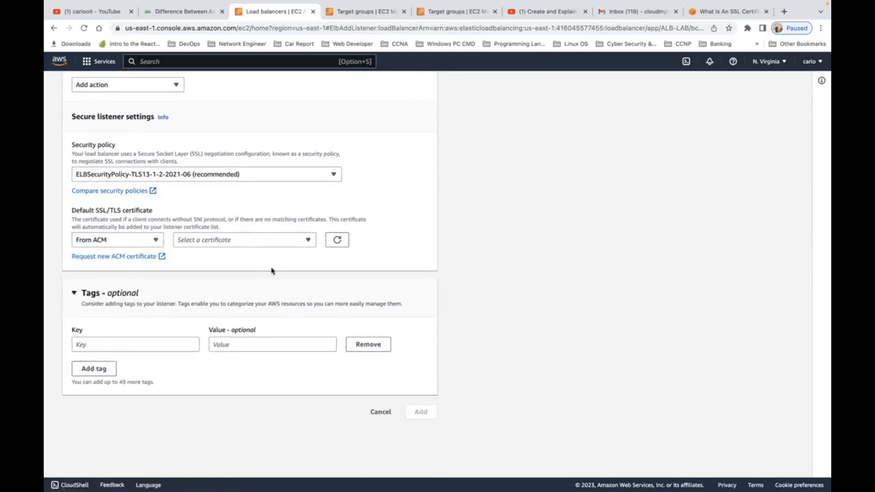
pyautogui.click(296, 246)
# Change the default SSL/TLS certificate source to Import, check its destination setting, and return the source to From ACM
pyautogui.click(155, 240)
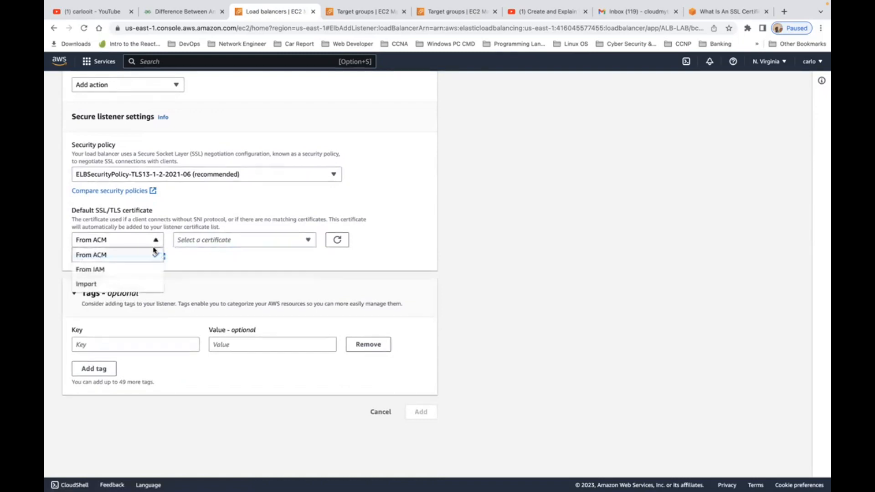
pyautogui.click(145, 284)
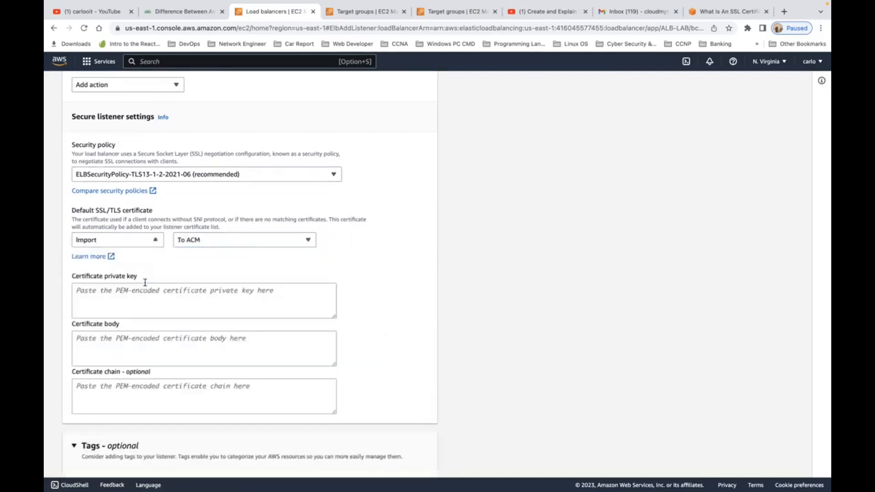
pyautogui.click(245, 241)
pyautogui.click(244, 241)
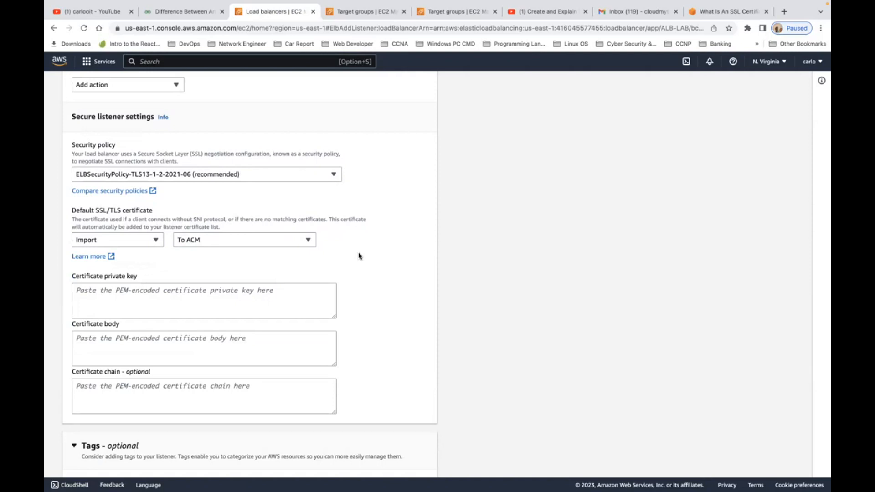
pyautogui.click(156, 241)
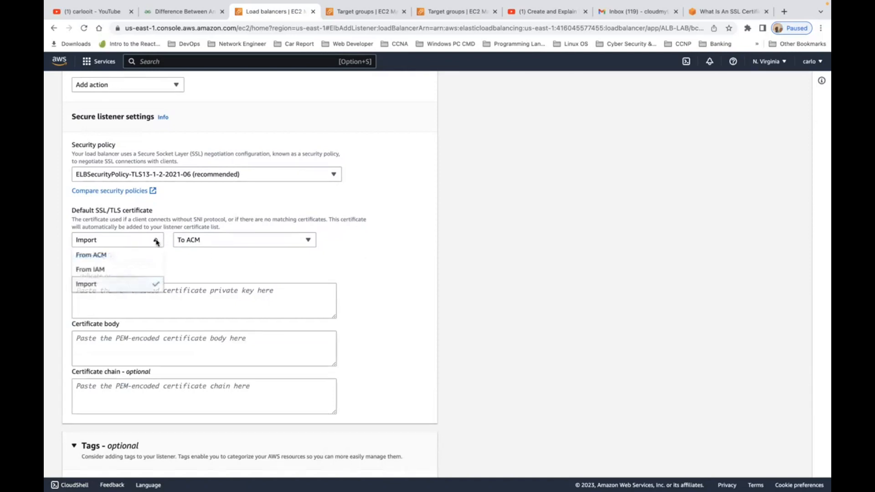
pyautogui.click(139, 261)
pyautogui.scroll(-2, 415, 314)
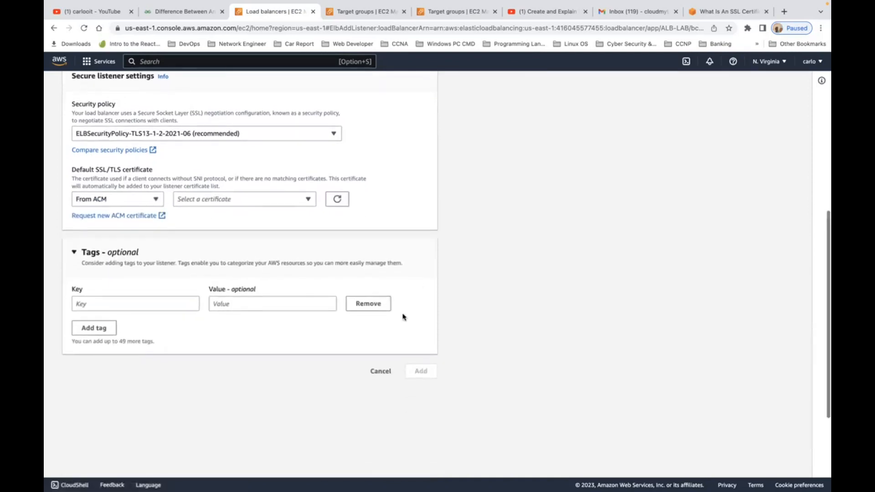
pyautogui.scroll(-5, 403, 317)
pyautogui.scroll(10, 403, 317)
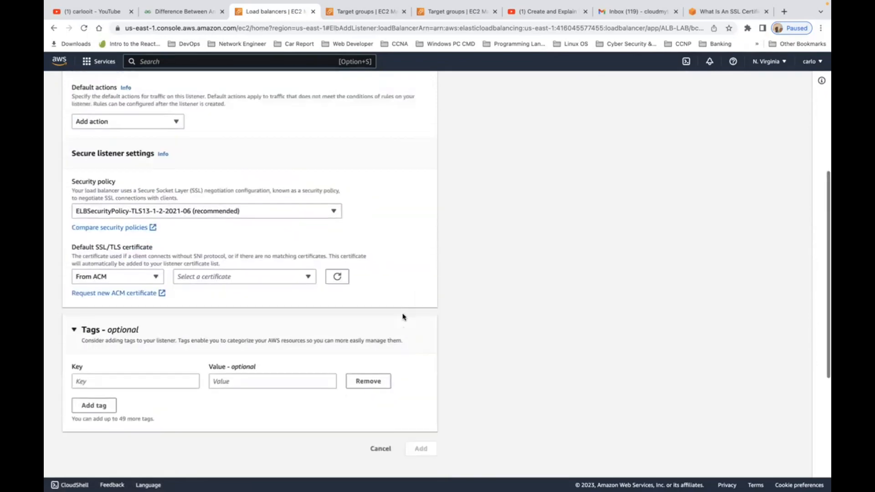
pyautogui.scroll(-7, 403, 317)
pyautogui.scroll(-1, 403, 317)
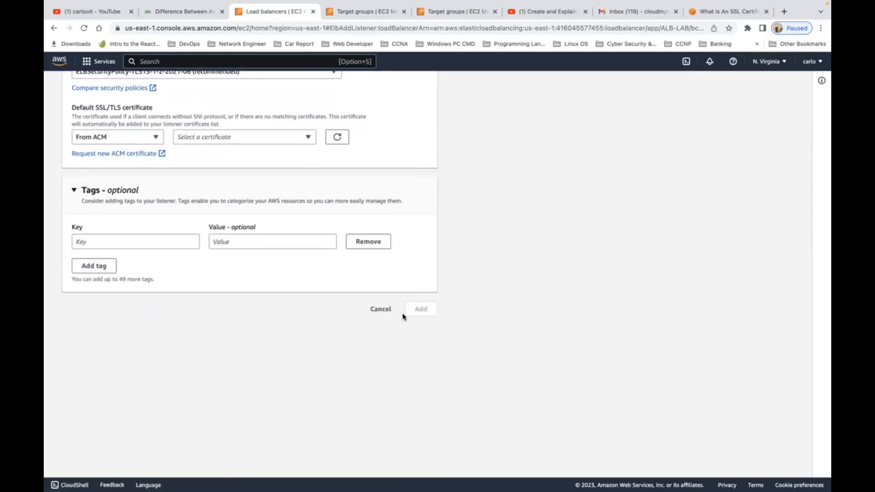
# Set the default certificate source to Import and review the whole HTTPS listener form, from listener details to tags
pyautogui.click(156, 137)
pyautogui.click(147, 181)
pyautogui.scroll(-5, 278, 183)
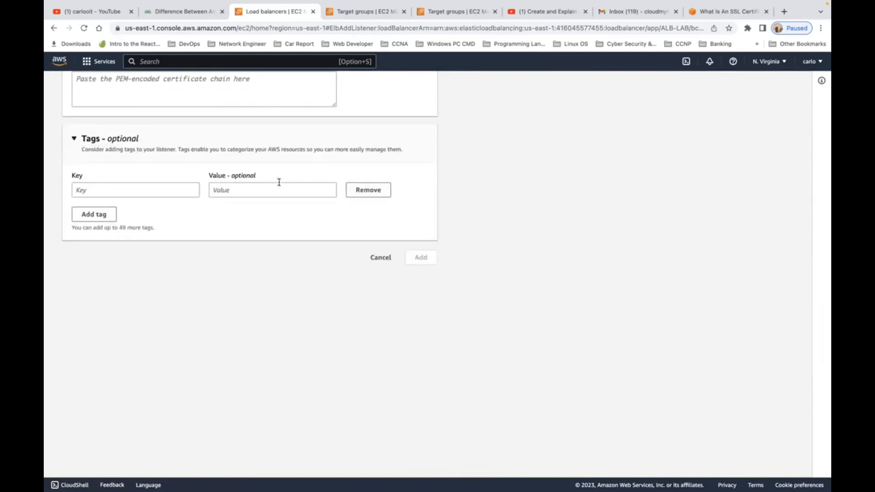
pyautogui.scroll(8, 279, 182)
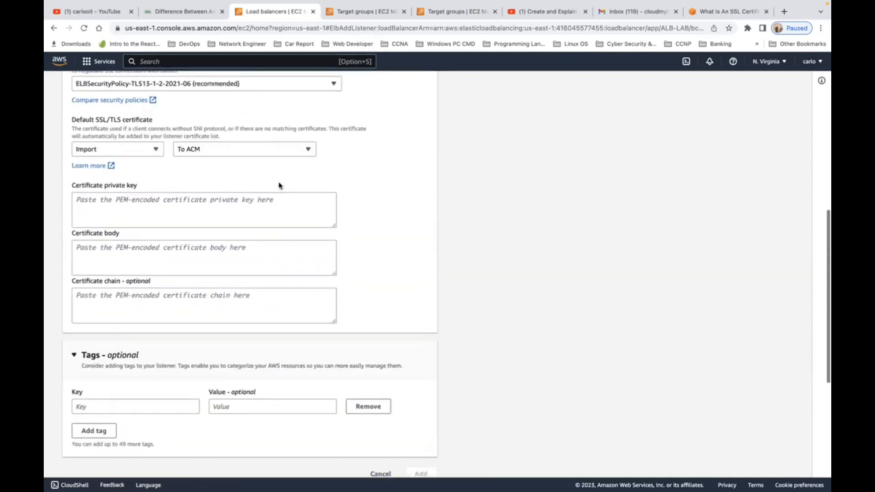
pyautogui.scroll(3, 280, 184)
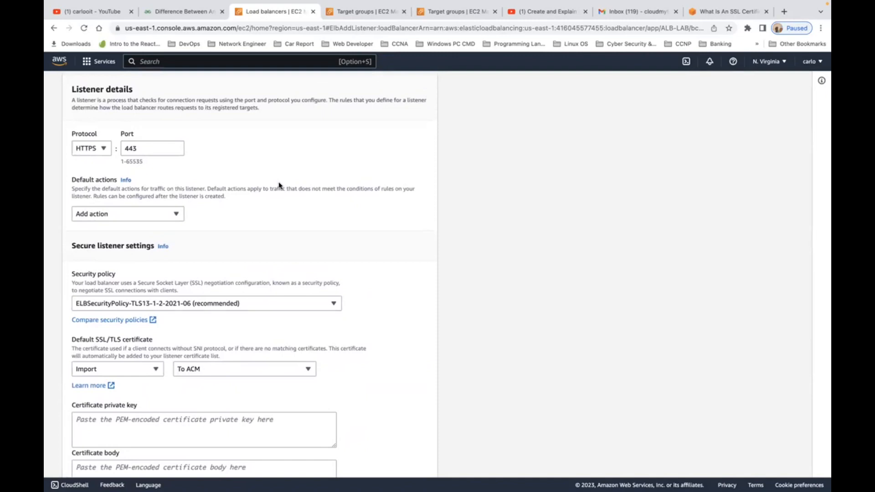
pyautogui.scroll(3, 279, 184)
pyautogui.scroll(-5, 279, 185)
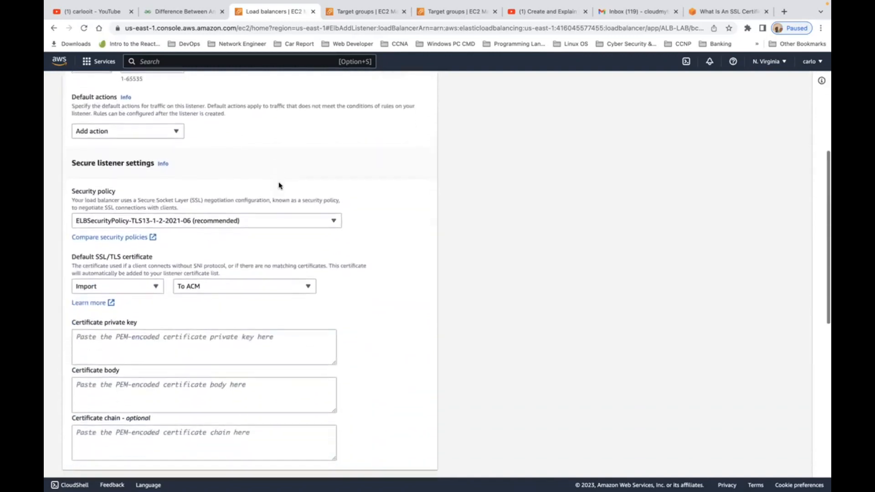
pyautogui.scroll(-1, 280, 185)
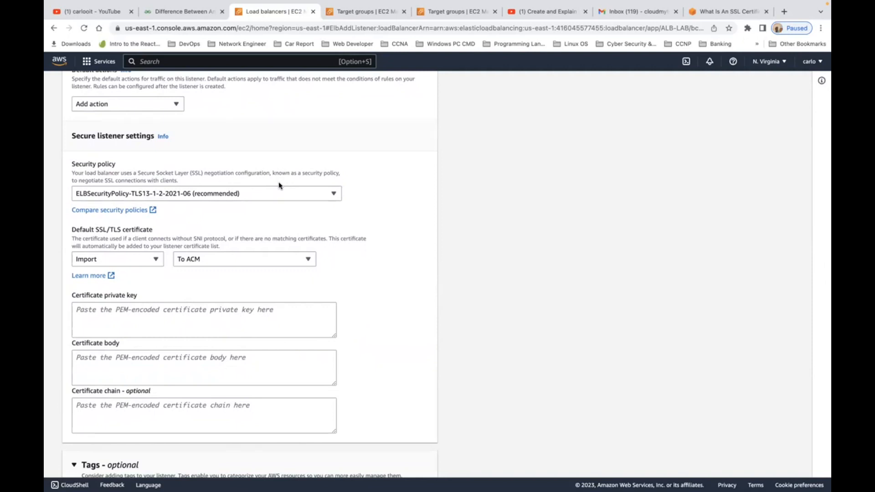
pyautogui.scroll(-5, 279, 185)
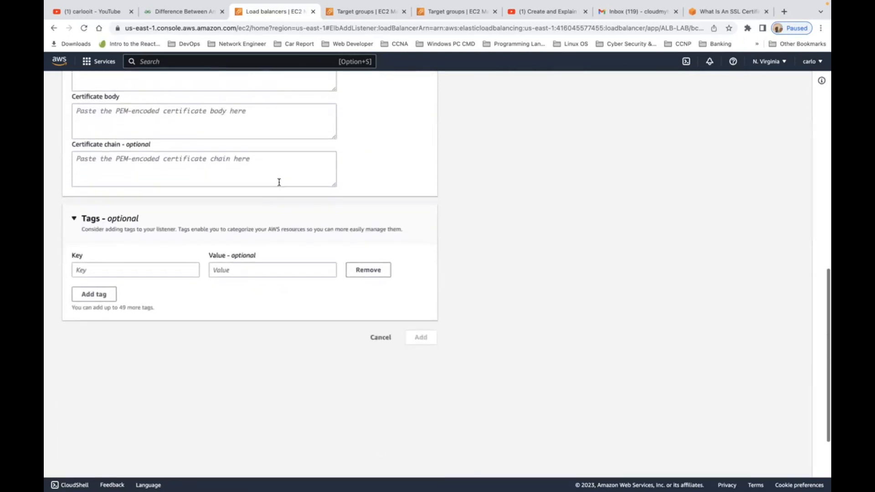
pyautogui.scroll(10, 279, 183)
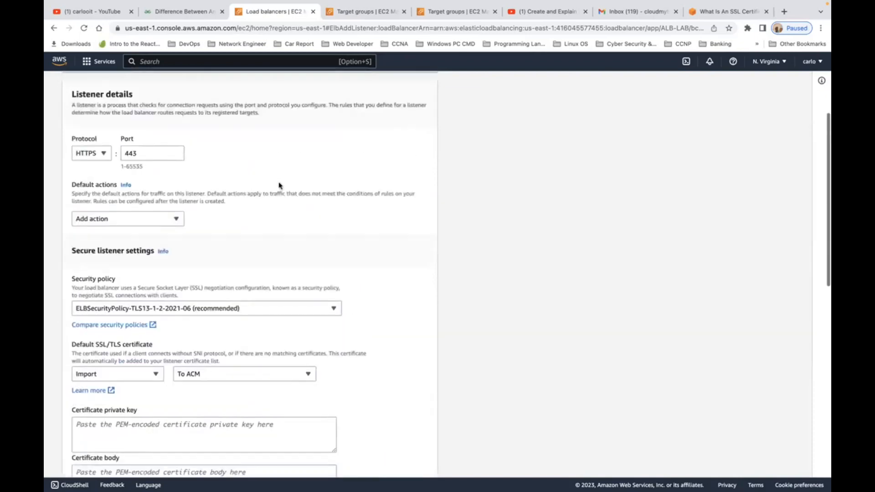
pyautogui.scroll(-10, 279, 184)
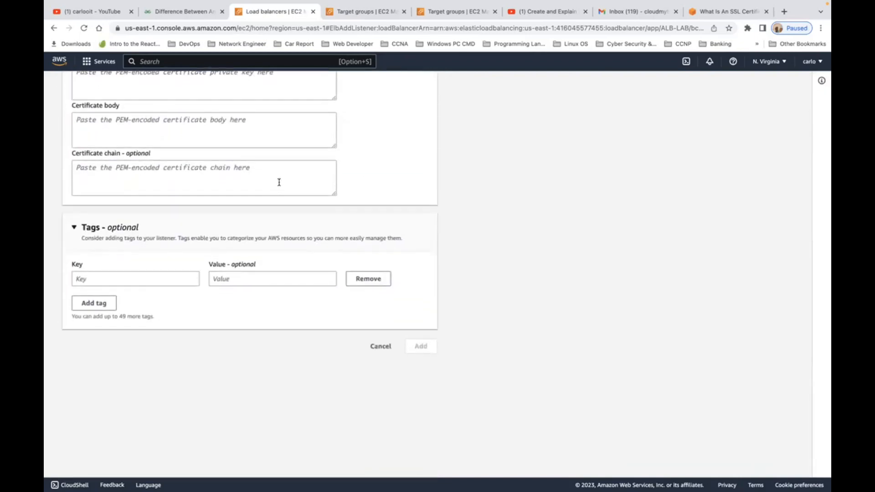
# Discard the unsaved HTTPS listener and review the existing listeners of ALB-LAB
pyautogui.click(382, 347)
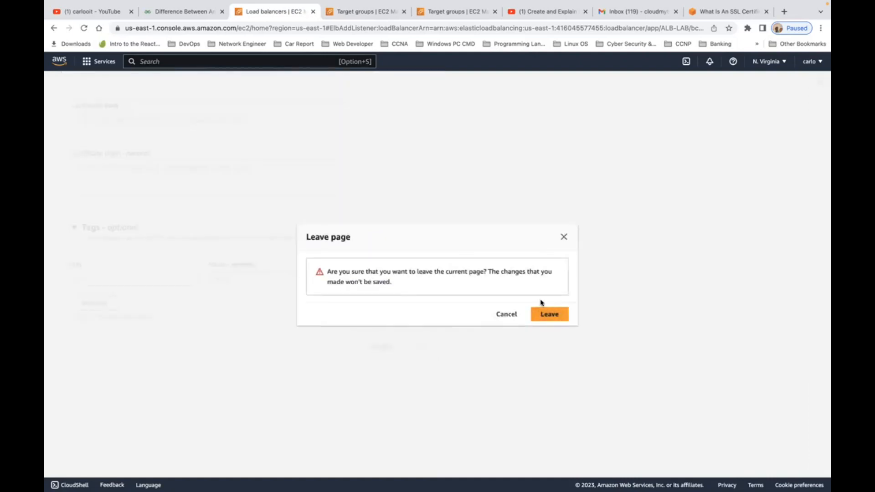
pyautogui.click(552, 319)
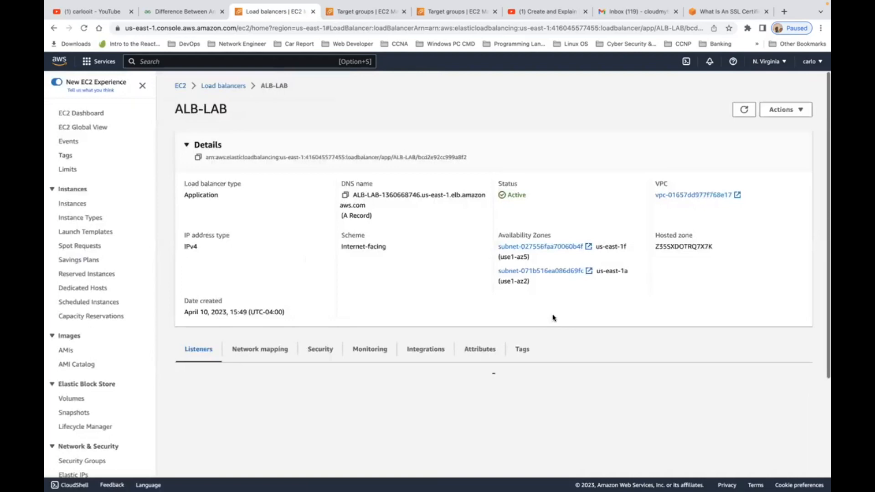
pyautogui.scroll(-3, 553, 318)
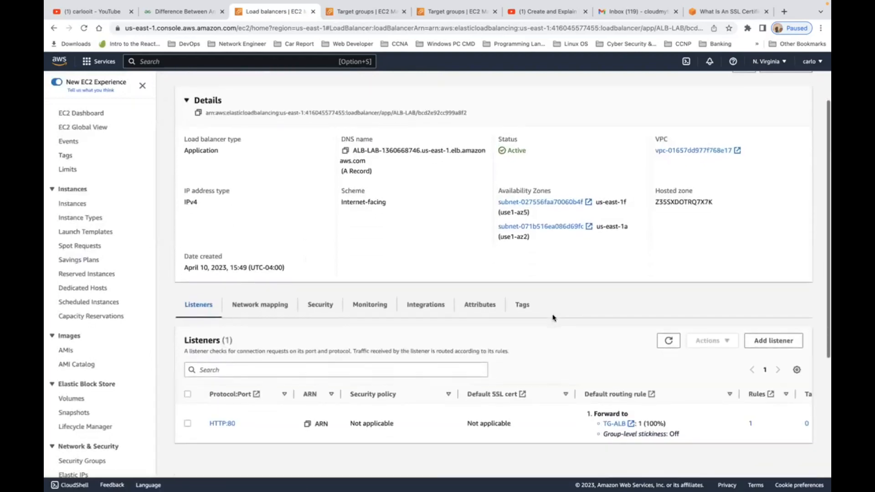
pyautogui.scroll(3, 553, 318)
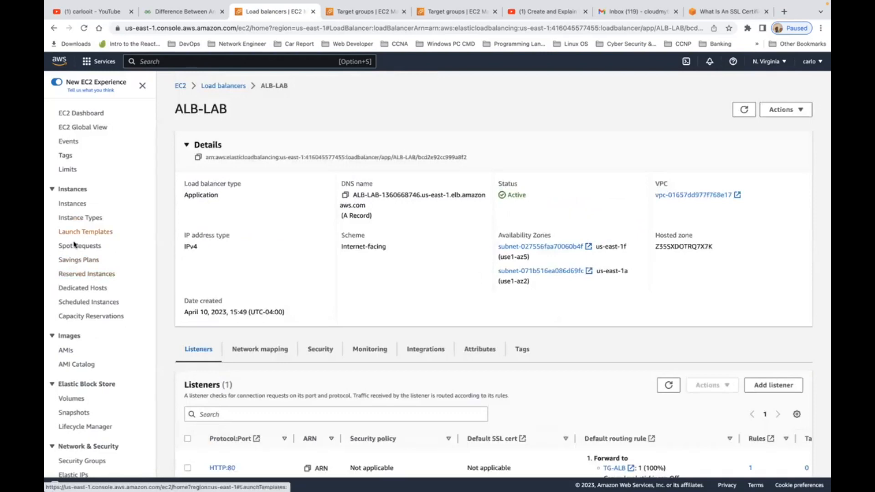
# Return to the list of load balancers and open the details of NBL-LAB
pyautogui.scroll(-3, 93, 417)
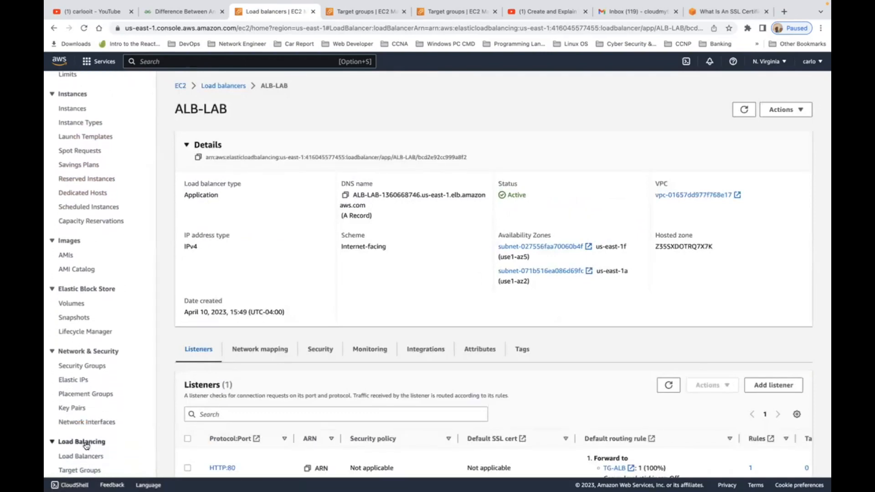
pyautogui.click(81, 457)
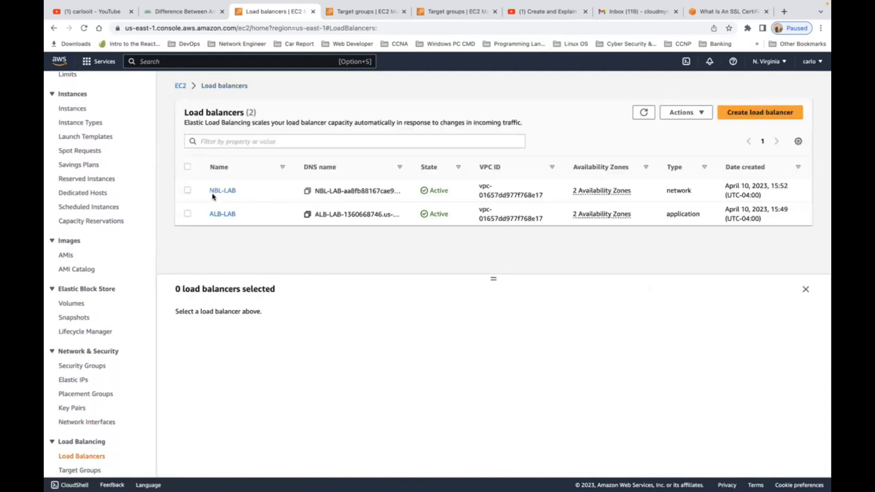
pyautogui.click(227, 191)
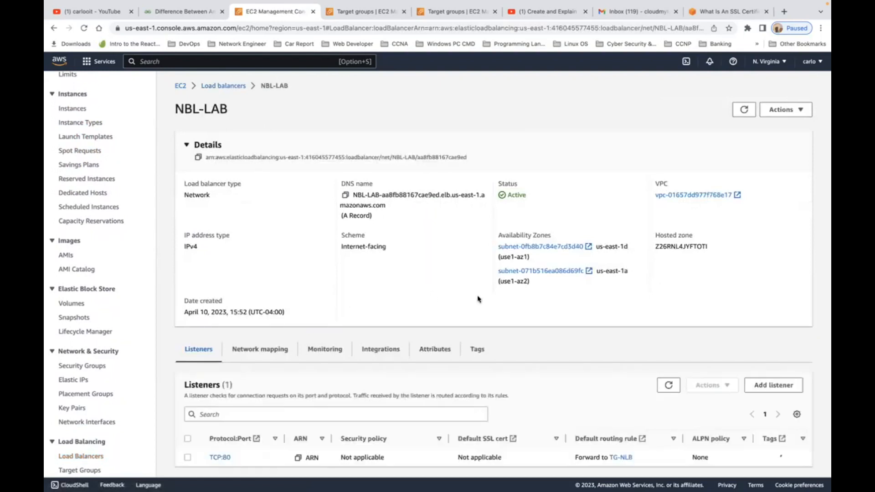
# Start a new NBL-LAB listener using TLS on port 443 that forwards to the target group TG-NLB
pyautogui.click(775, 387)
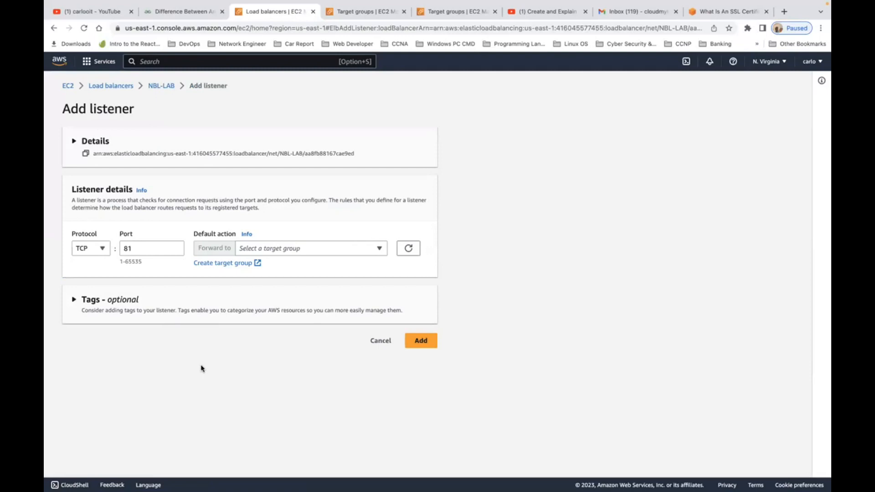
pyautogui.click(104, 248)
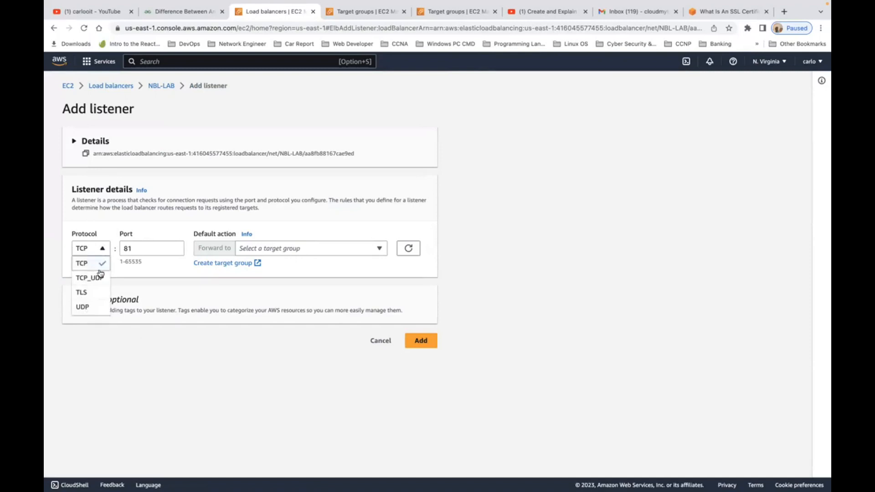
pyautogui.scroll(-2, 98, 285)
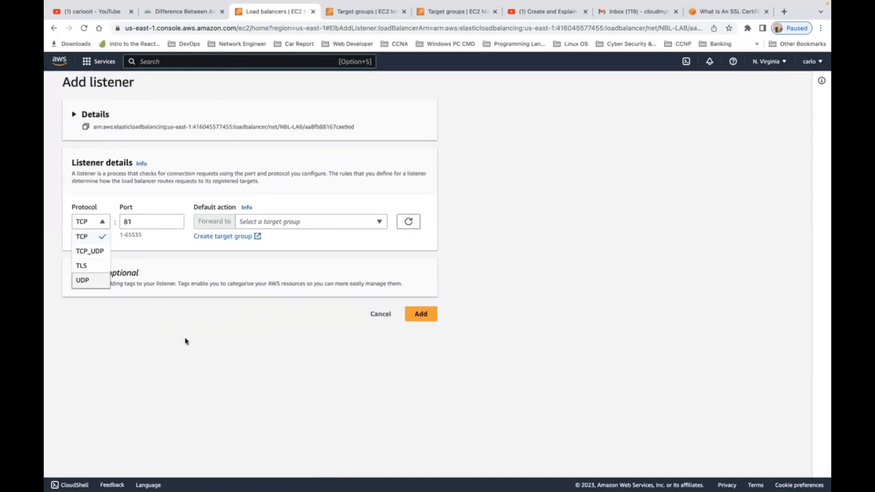
pyautogui.click(90, 266)
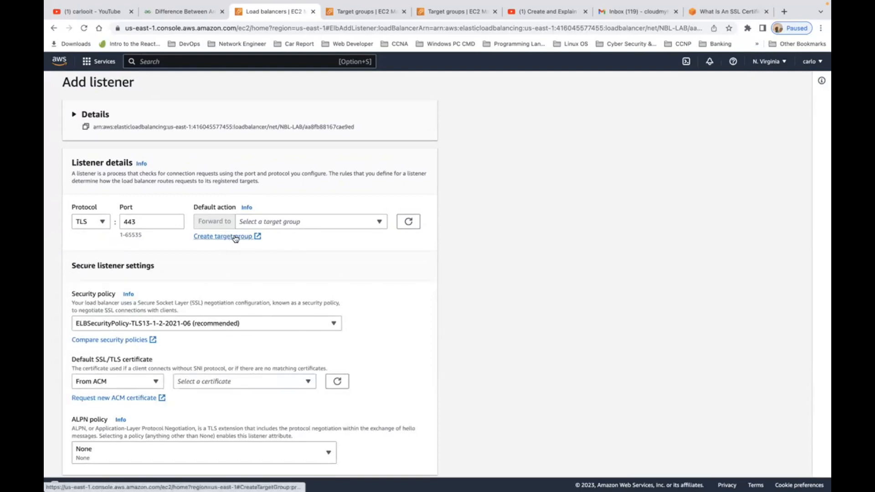
pyautogui.click(307, 224)
pyautogui.click(296, 255)
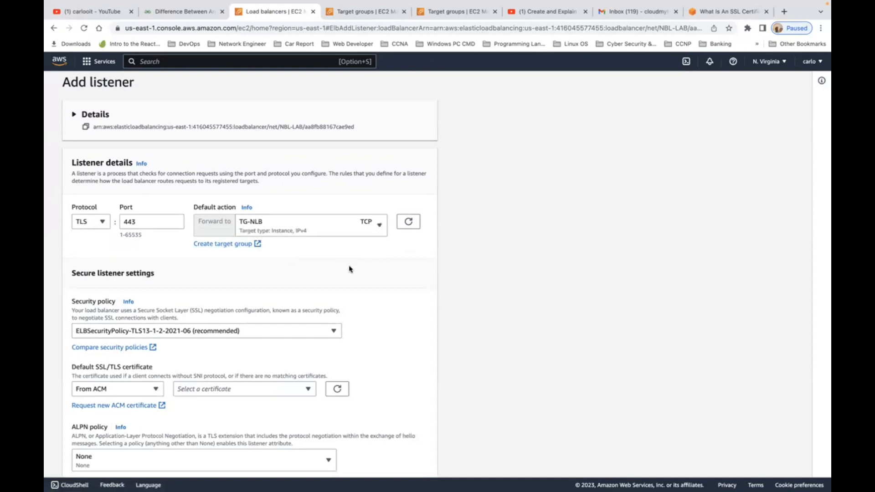
# Review the TLS listener's secure settings and check which ACM certificates can be selected
pyautogui.scroll(-2, 350, 270)
pyautogui.scroll(-1, 349, 270)
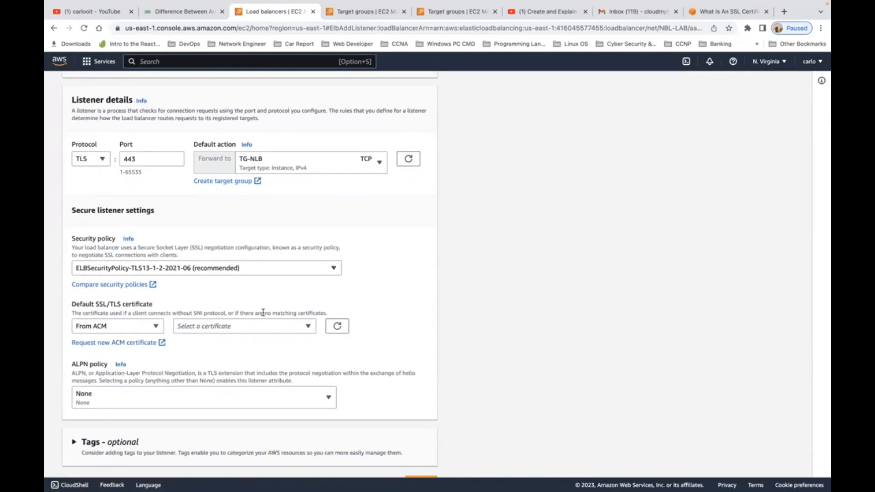
pyautogui.click(252, 332)
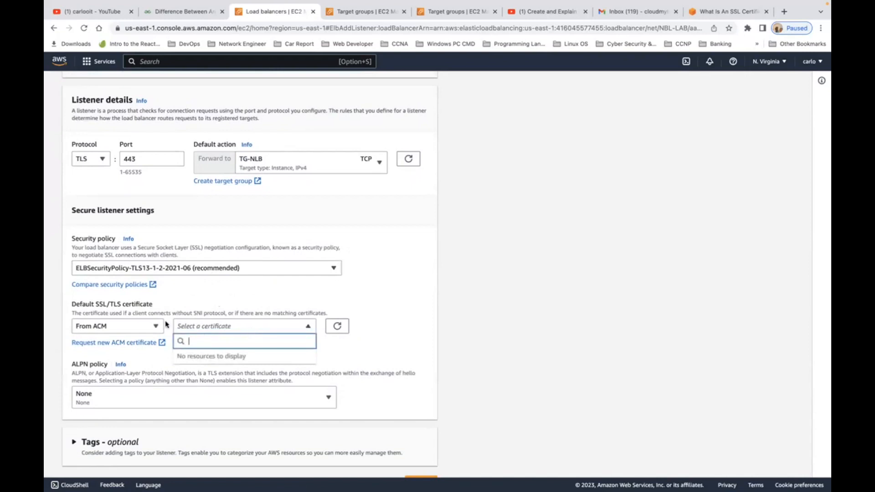
pyautogui.click(228, 297)
pyautogui.scroll(-4, 262, 370)
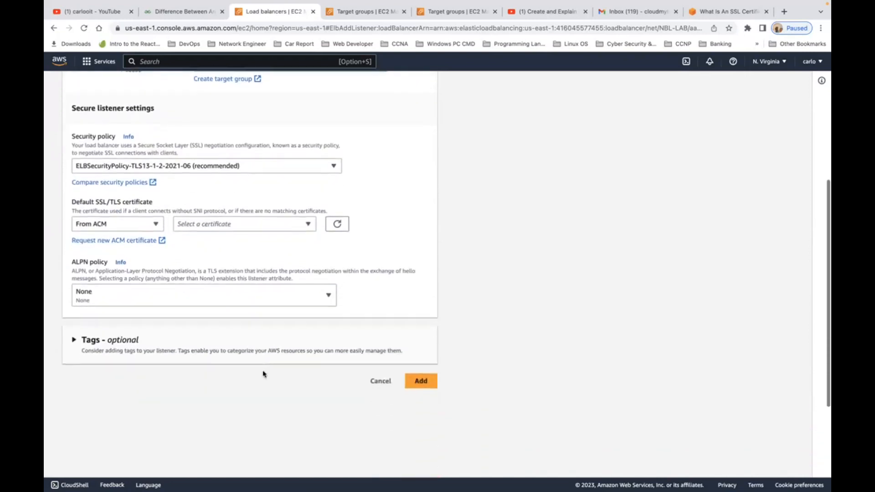
# Set the TLS listener's default certificate source to Import and try to add the listener with the certificate fields left empty
pyautogui.click(153, 226)
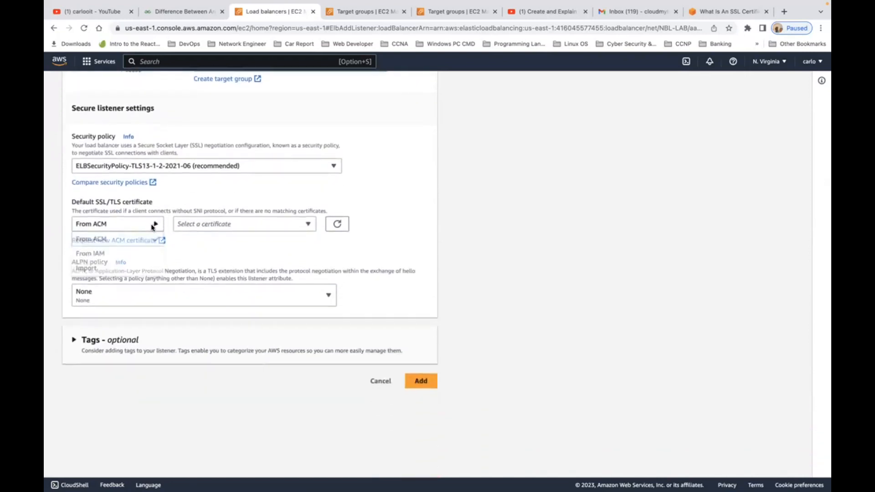
pyautogui.click(134, 269)
pyautogui.scroll(-4, 249, 292)
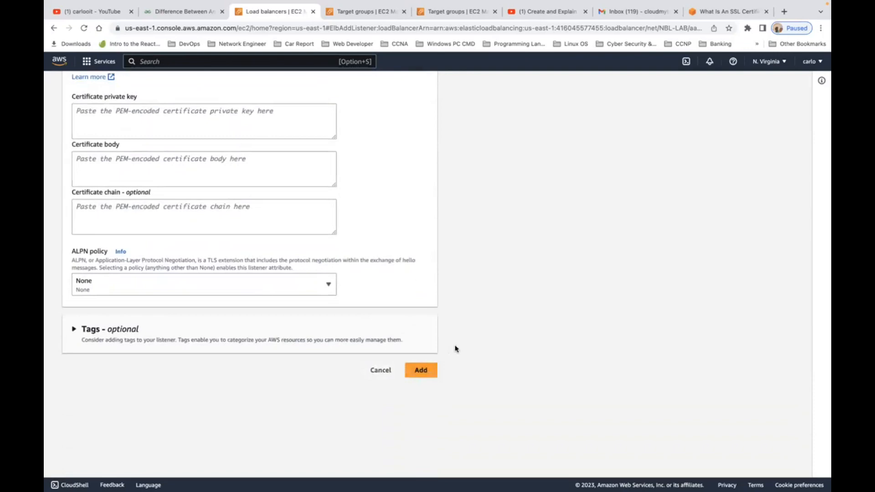
pyautogui.scroll(8, 455, 349)
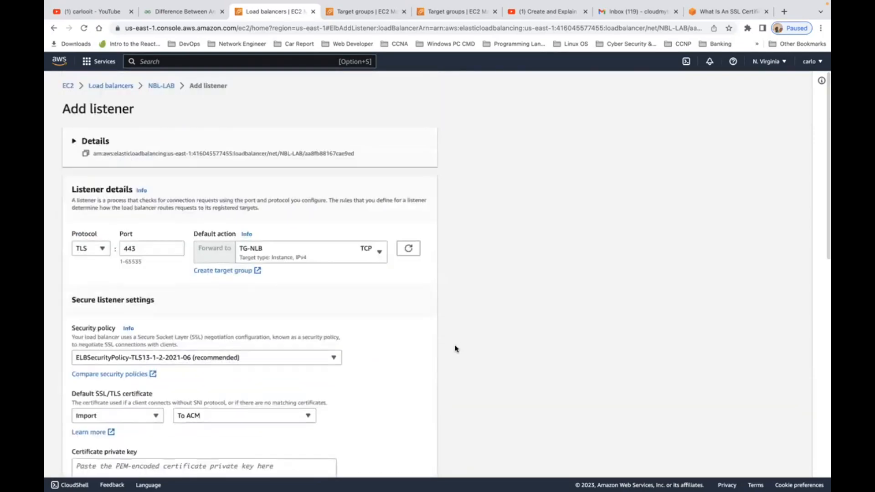
pyautogui.scroll(-8, 456, 350)
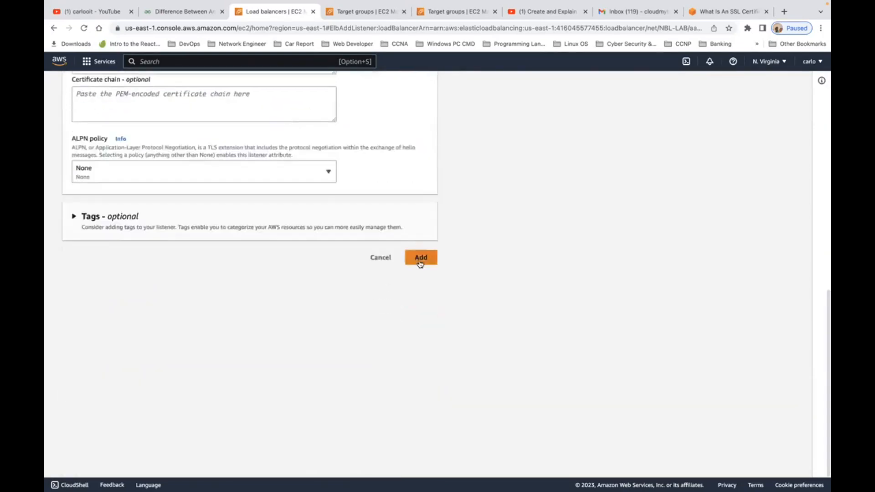
pyautogui.click(424, 258)
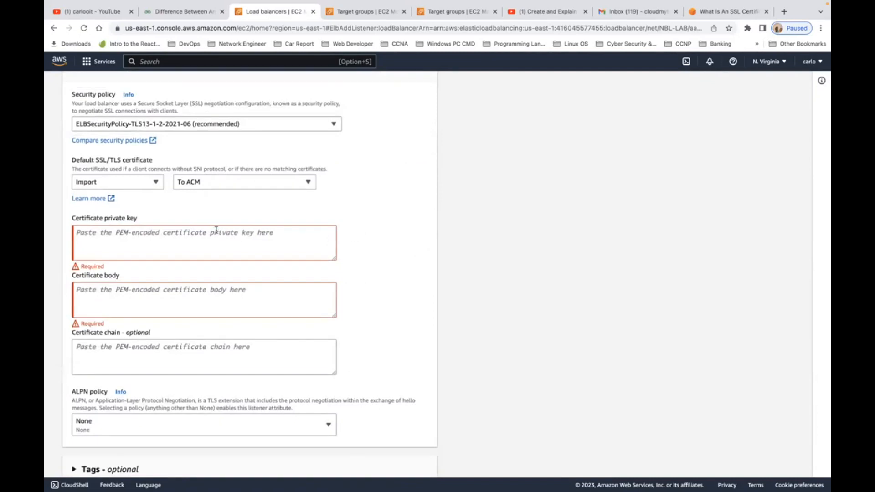
# Set the TLS listener's default certificate source to From ACM and try to add the listener without selecting a certificate
pyautogui.click(156, 183)
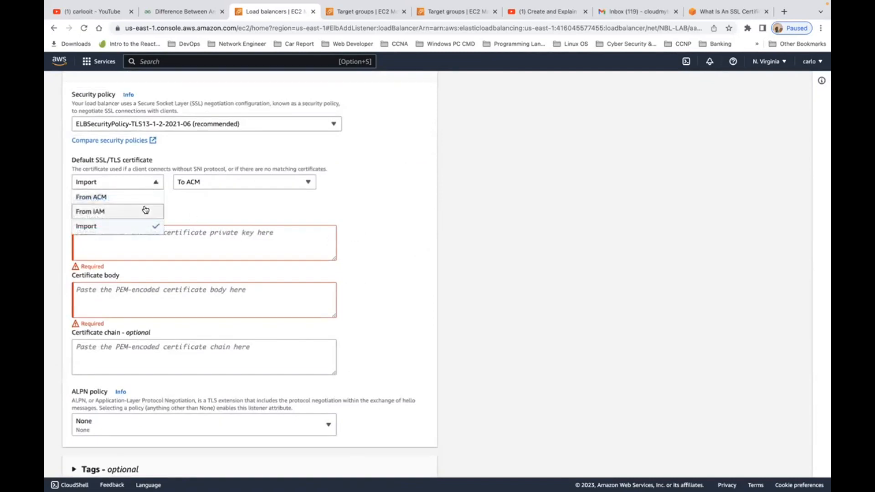
pyautogui.click(150, 197)
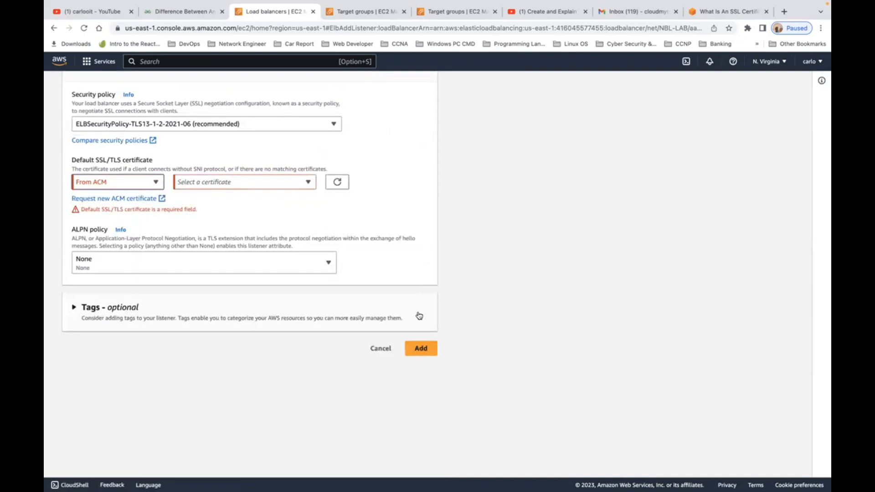
pyautogui.click(420, 348)
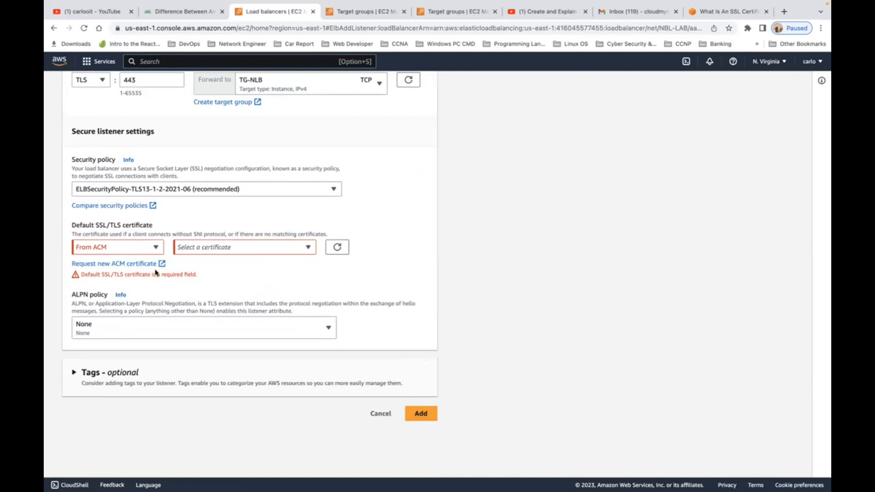
# Check which ACM certificates can be selected for the TLS listener, and cancel adding the listener to NBL-LAB
pyautogui.click(232, 251)
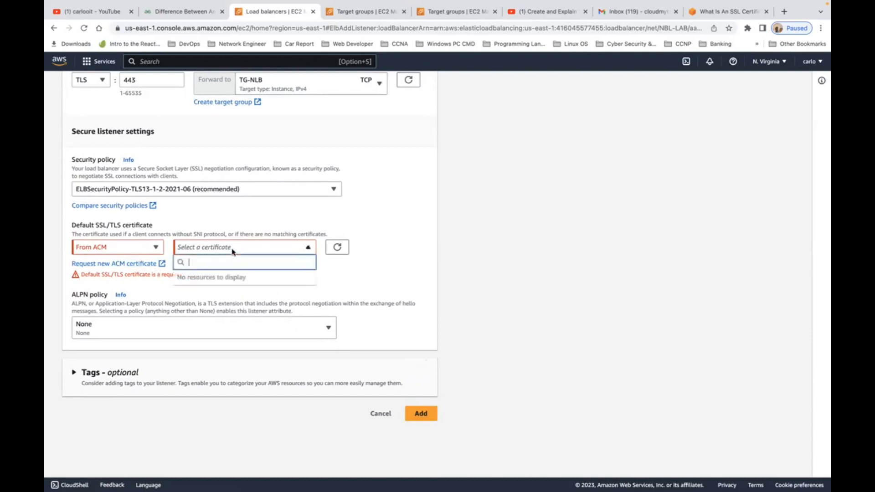
pyautogui.click(340, 277)
pyautogui.scroll(4, 340, 277)
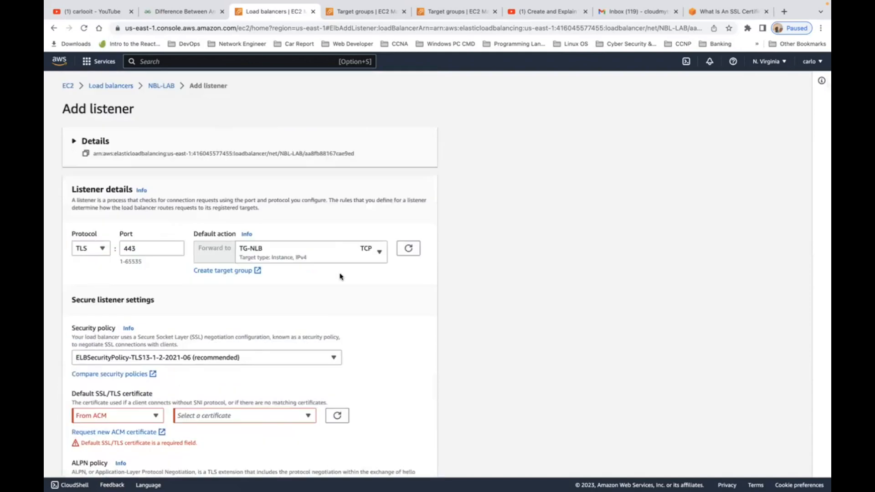
pyautogui.scroll(-7, 340, 277)
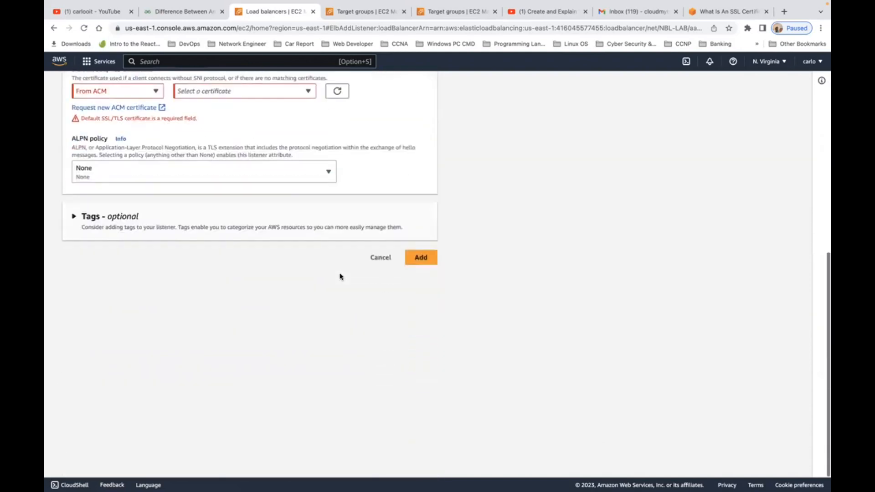
pyautogui.click(384, 258)
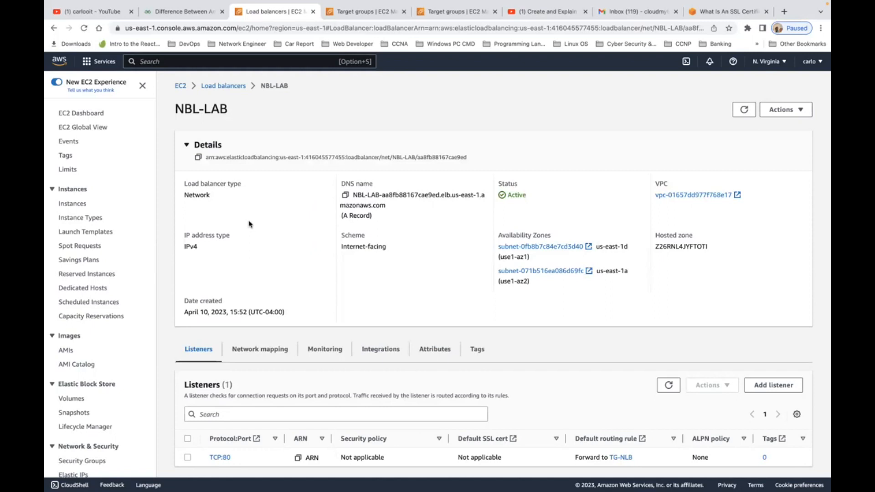
# Return to the list of load balancers and open the details of ALB-LAB
pyautogui.scroll(-3, 113, 300)
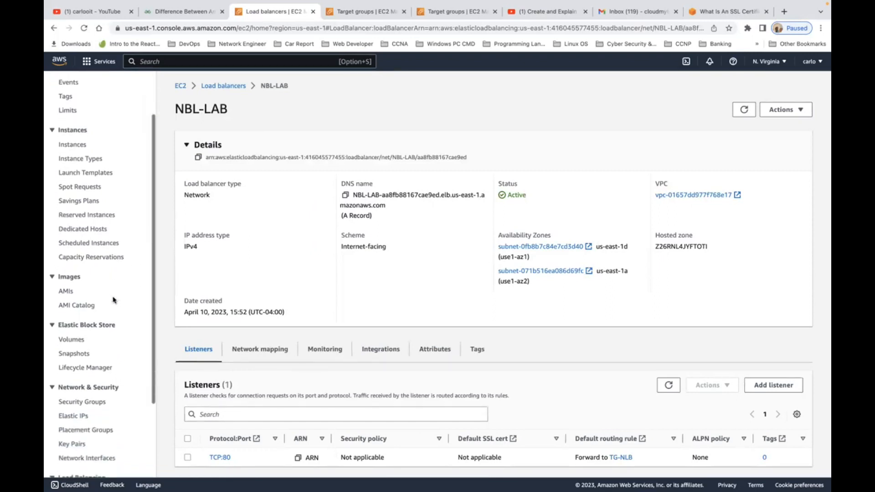
pyautogui.scroll(-2, 113, 300)
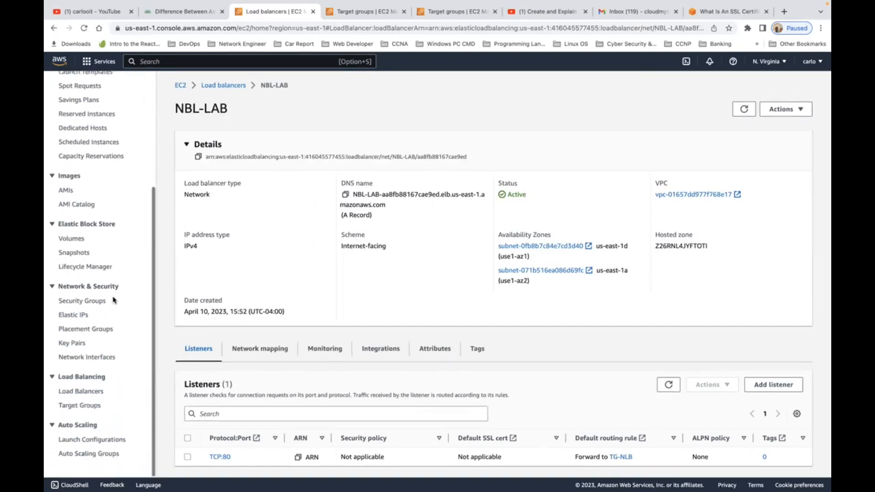
pyautogui.click(84, 393)
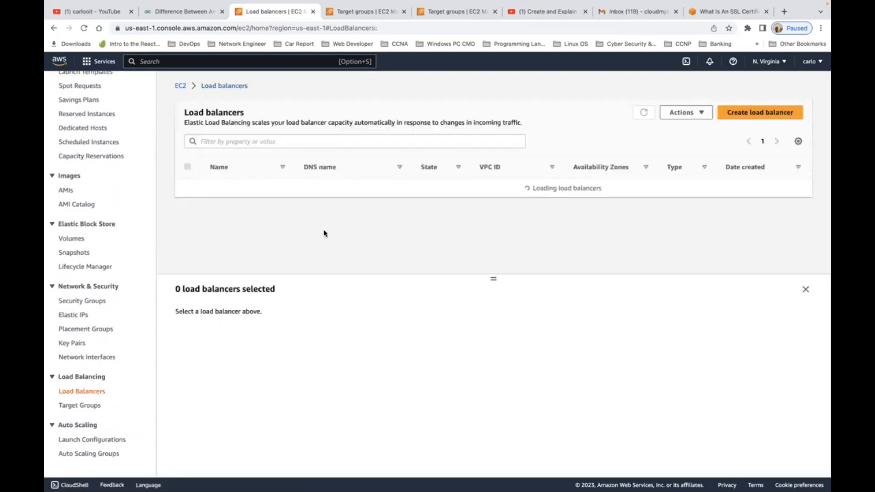
pyautogui.click(223, 215)
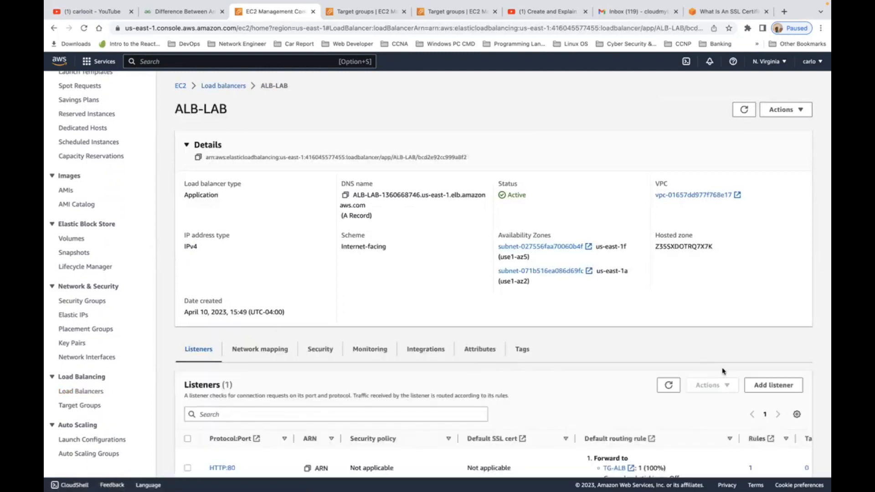
# Start a new ALB-LAB listener using HTTPS on port 443
pyautogui.click(774, 386)
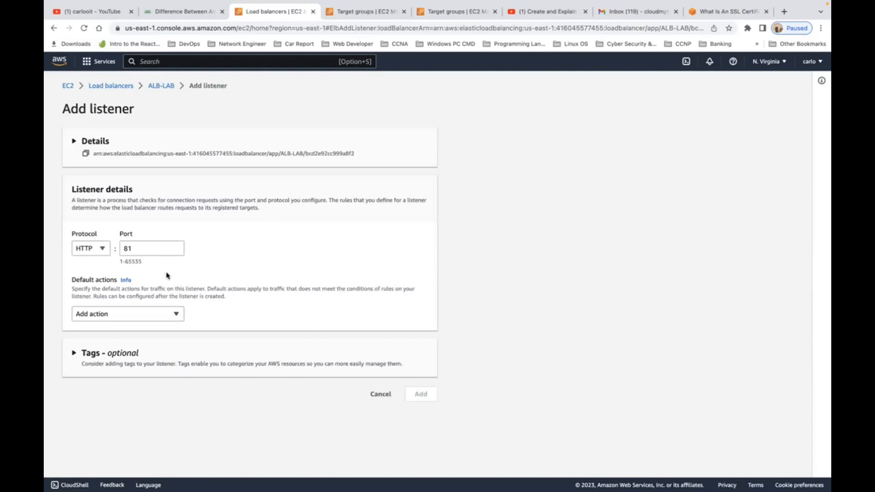
pyautogui.click(102, 249)
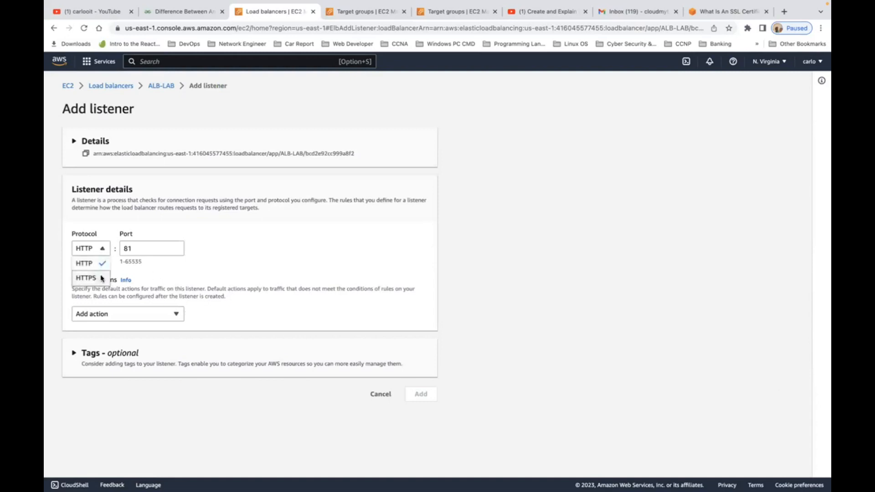
pyautogui.click(102, 277)
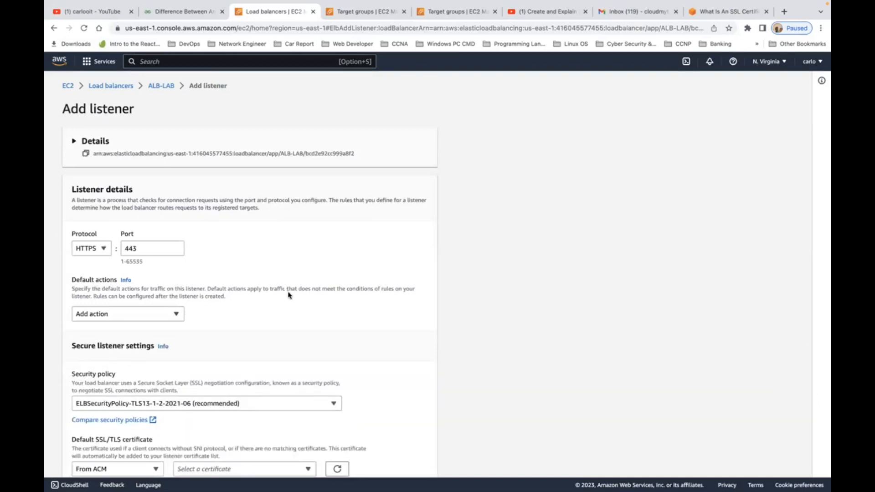
# Review the HTTPS listener's default action choices and secure settings, refresh its ACM certificate list, and expand the optional tags
pyautogui.click(152, 316)
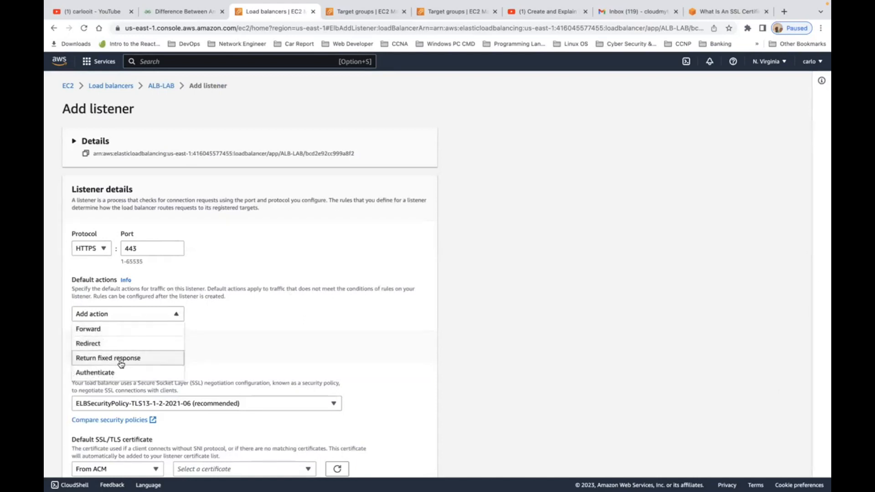
pyautogui.scroll(-3, 267, 343)
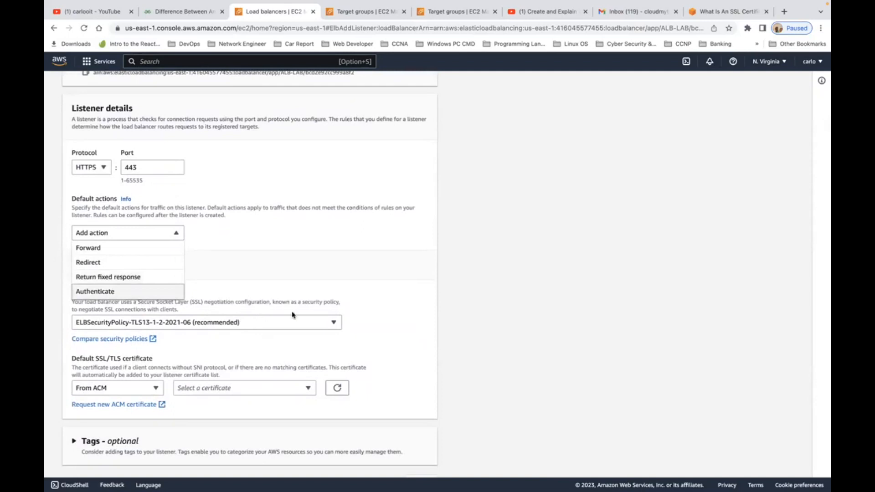
pyautogui.scroll(-3, 332, 336)
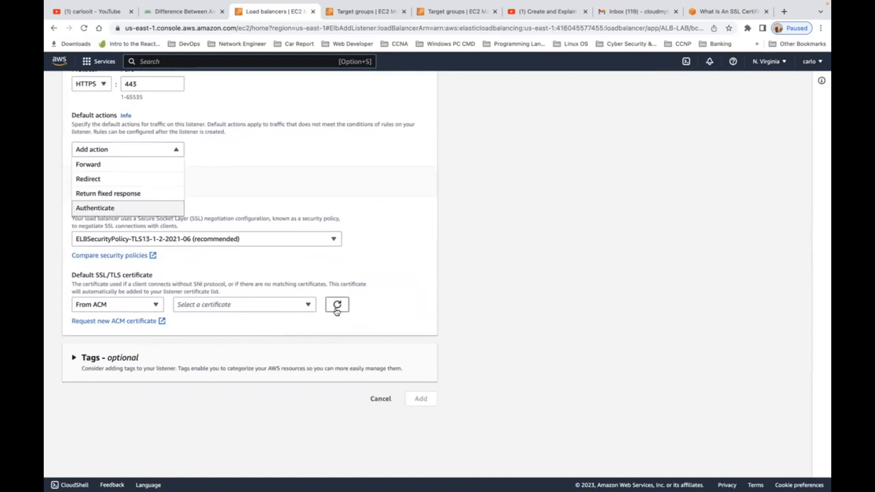
pyautogui.click(336, 310)
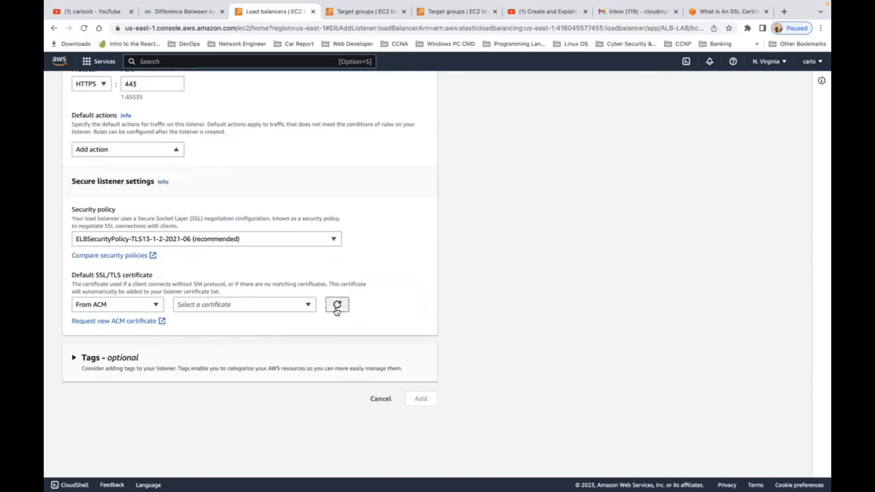
pyautogui.click(73, 360)
pyautogui.scroll(-5, 152, 362)
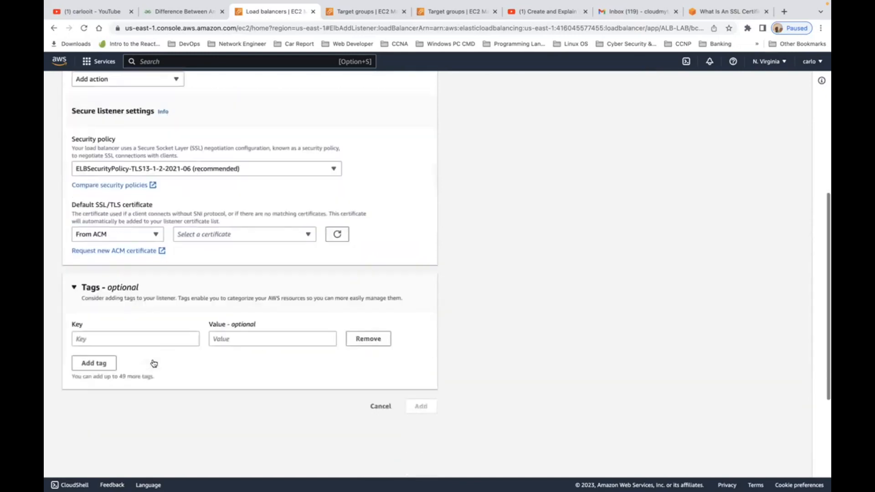
pyautogui.scroll(8, 153, 363)
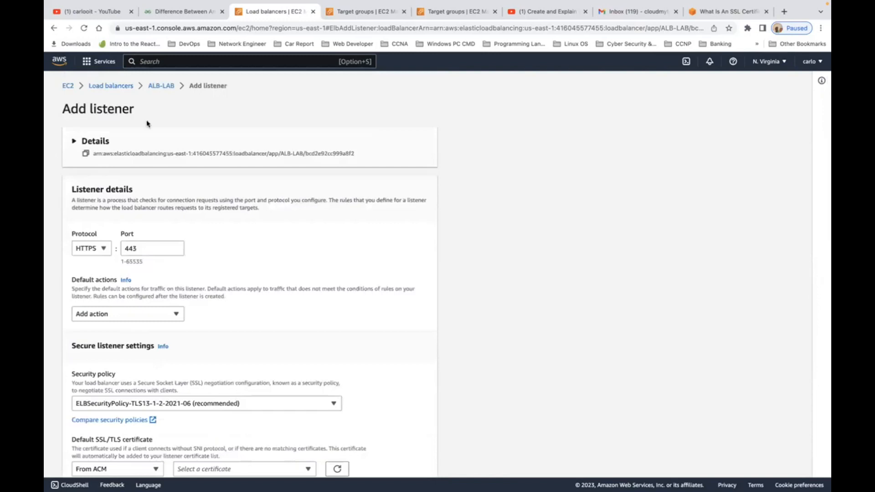